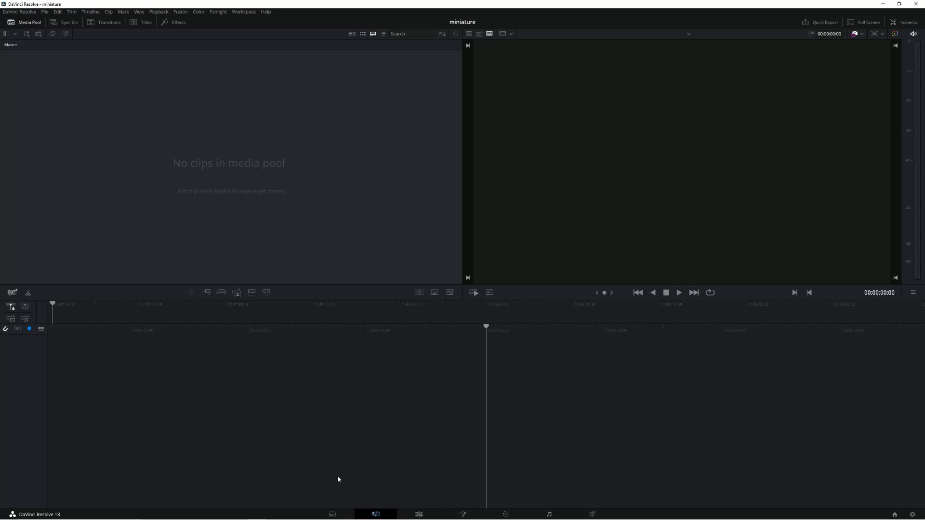
# Step: On the Media page, create two bins named son and image under Master
pyautogui.click(334, 515)
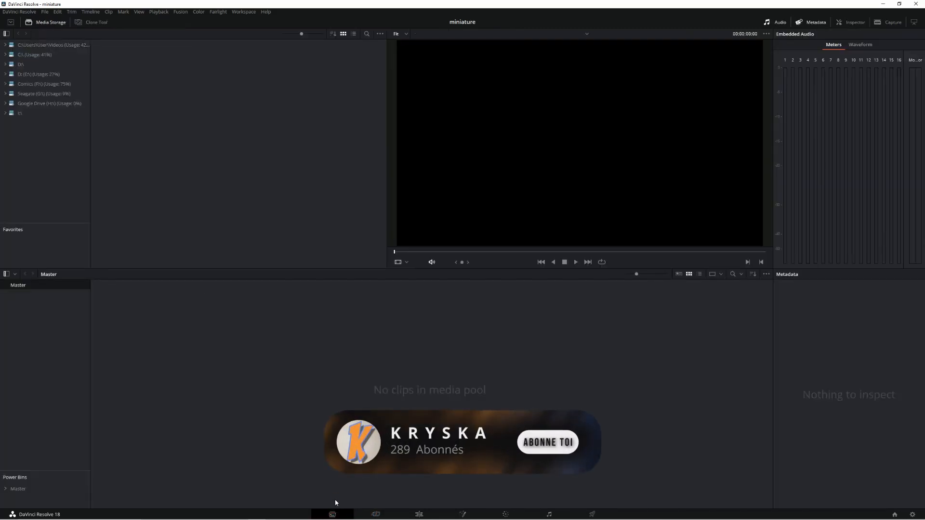
pyautogui.rightClick(27, 319)
pyautogui.click(32, 323)
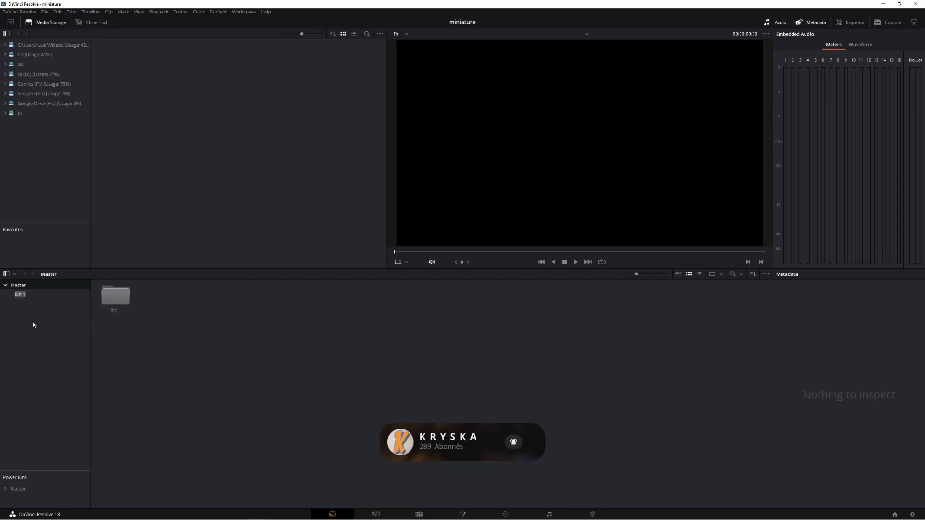
pyautogui.write('son')
pyautogui.press('Return')
pyautogui.hotkey('ctrl', 'shift', 'n')
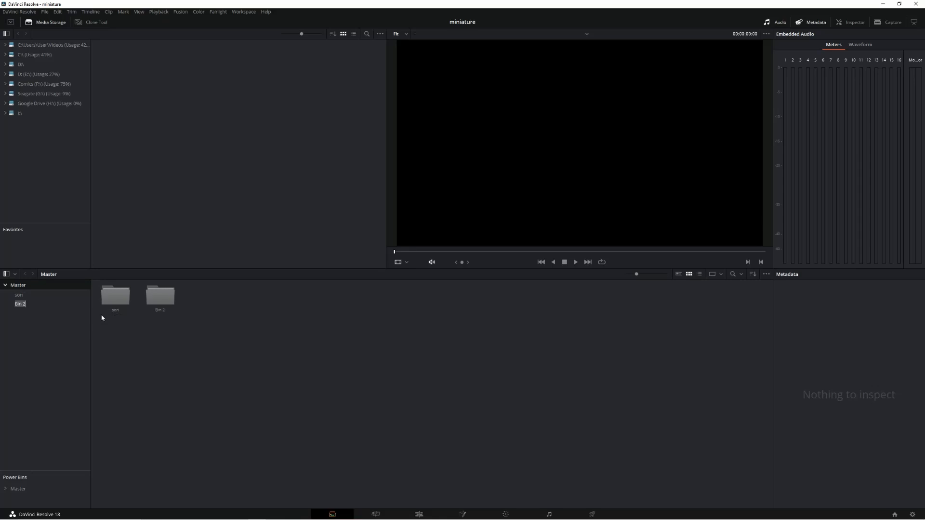
pyautogui.write('image')
pyautogui.press('Return')
# Step: Switch to the Edit page and delete the son and image bins from the media pool
pyautogui.click(419, 515)
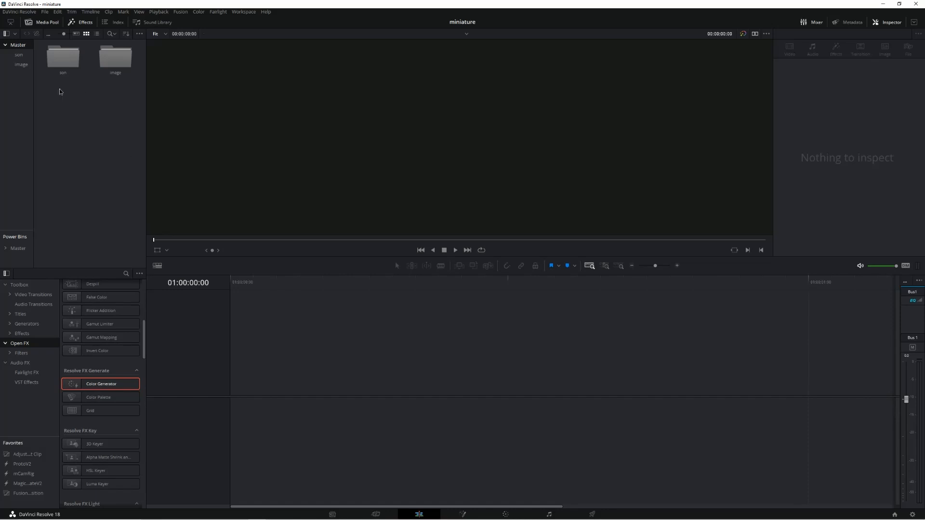
pyautogui.moveTo(63, 90); pyautogui.dragTo(129, 58)
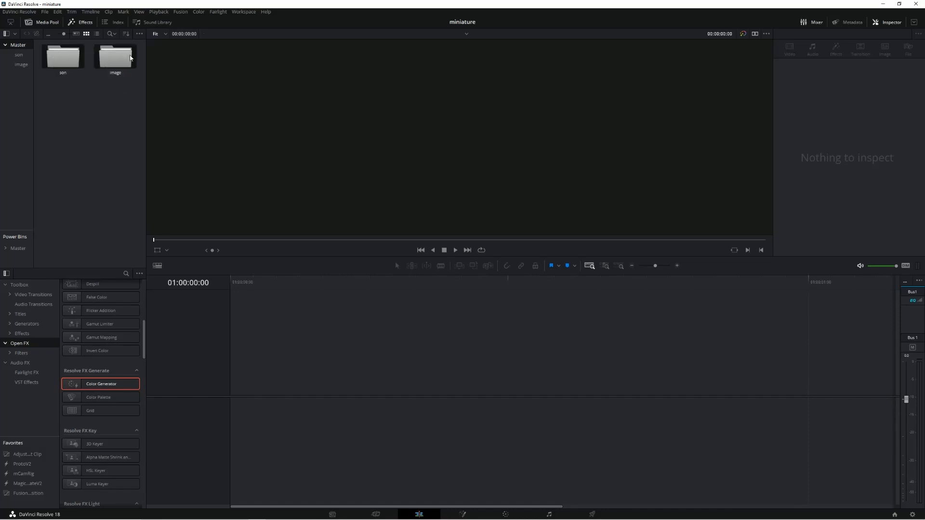
pyautogui.press('Delete')
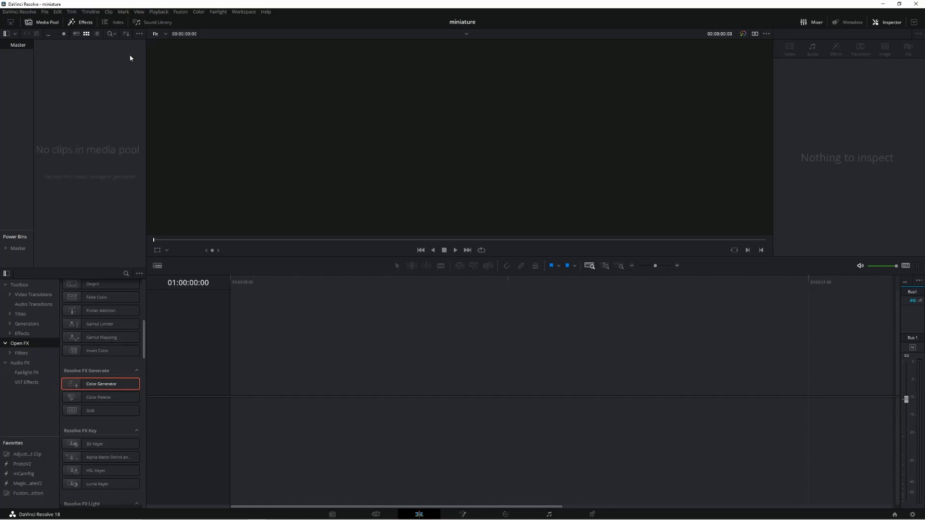
# Step: Import all files from the miniature folder on the desktop (Bureau) into the media pool
pyautogui.rightClick(89, 114)
pyautogui.click(121, 169)
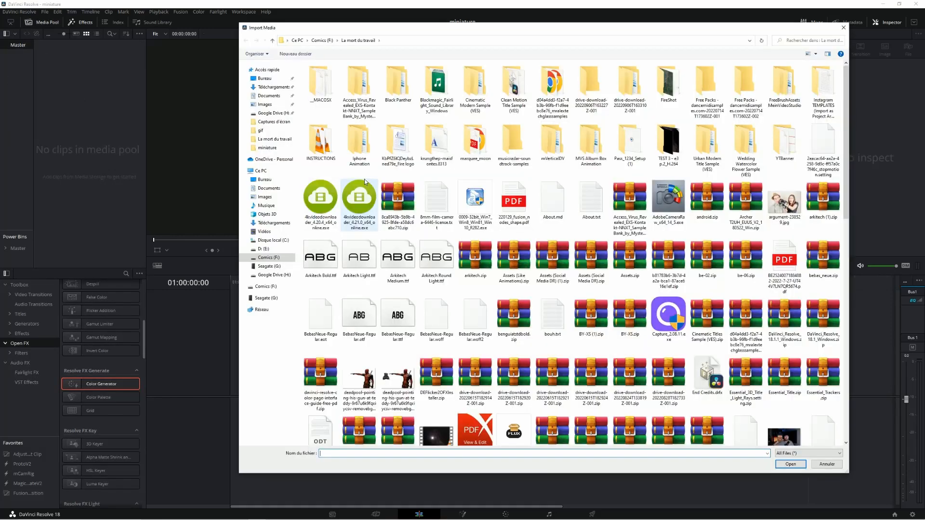
pyautogui.click(264, 79)
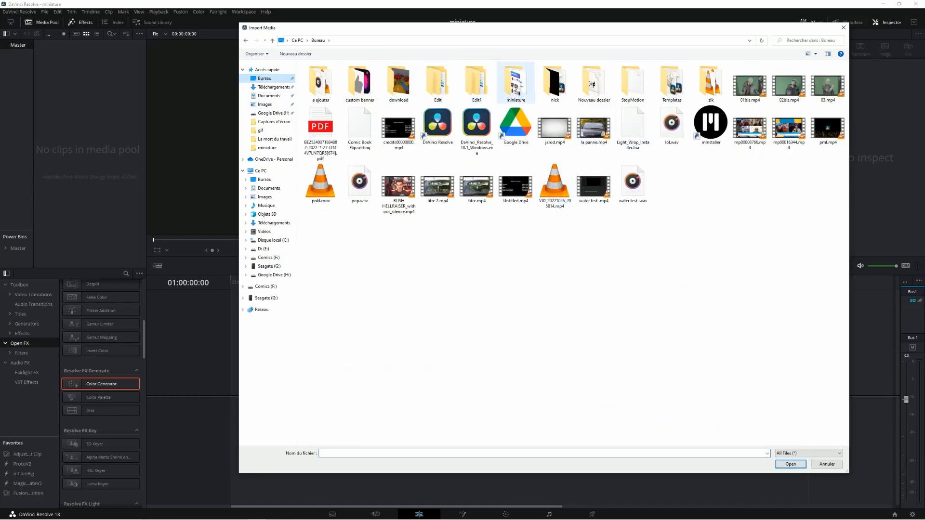
pyautogui.doubleClick(515, 90)
pyautogui.hotkey('ctrl', 'a')
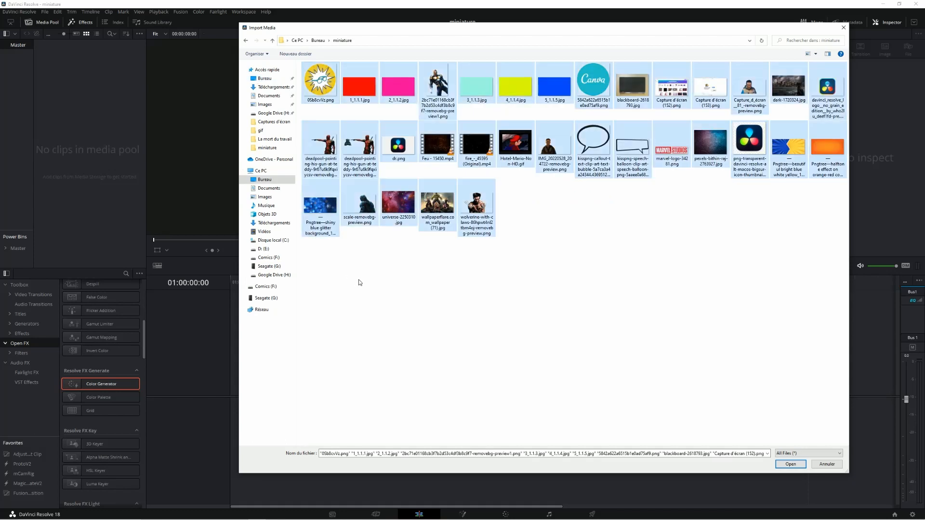
pyautogui.click(788, 464)
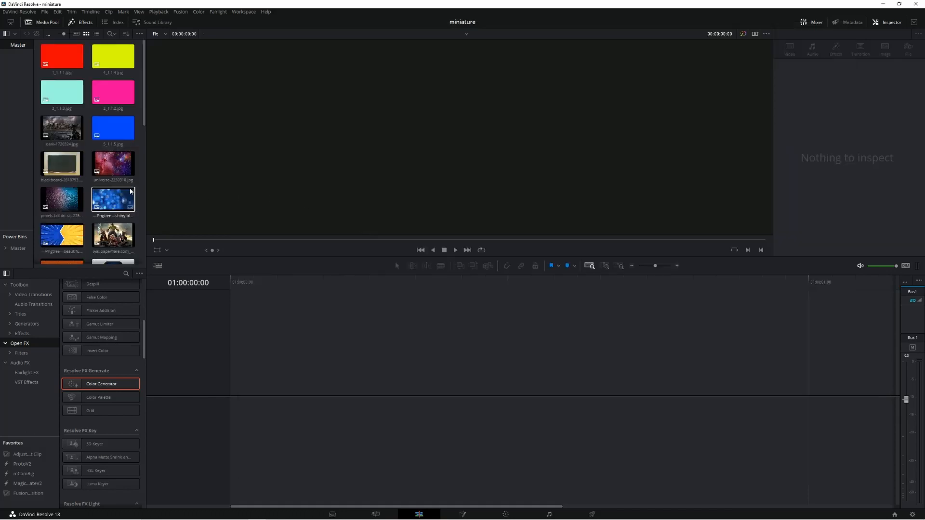
# Step: Place universe-2250310.jpg on the empty timeline as the background clip
pyautogui.scroll(-1, 113, 192)
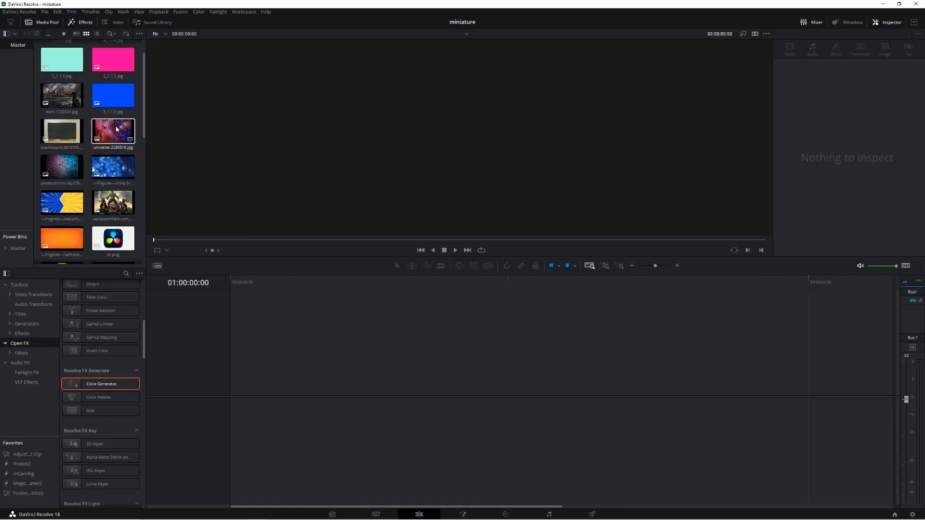
pyautogui.click(117, 129)
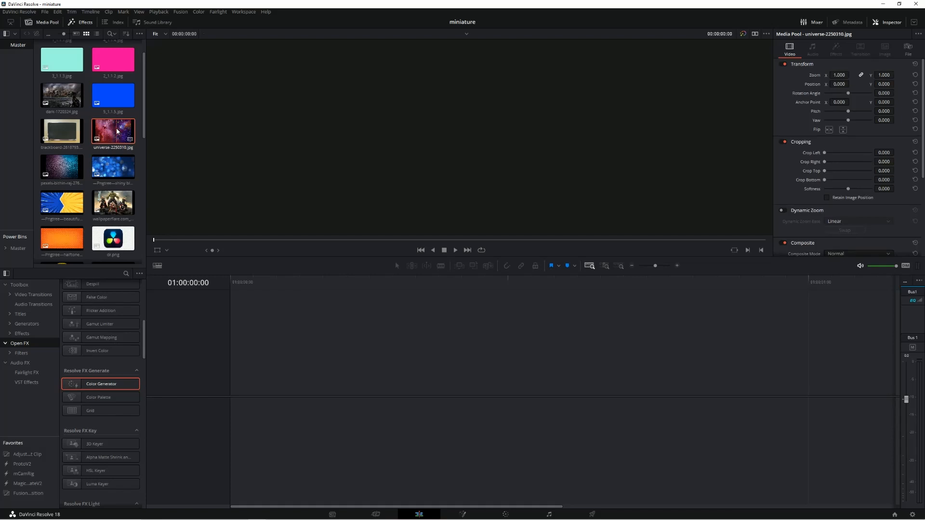
pyautogui.moveTo(117, 131); pyautogui.dragTo(423, 328)
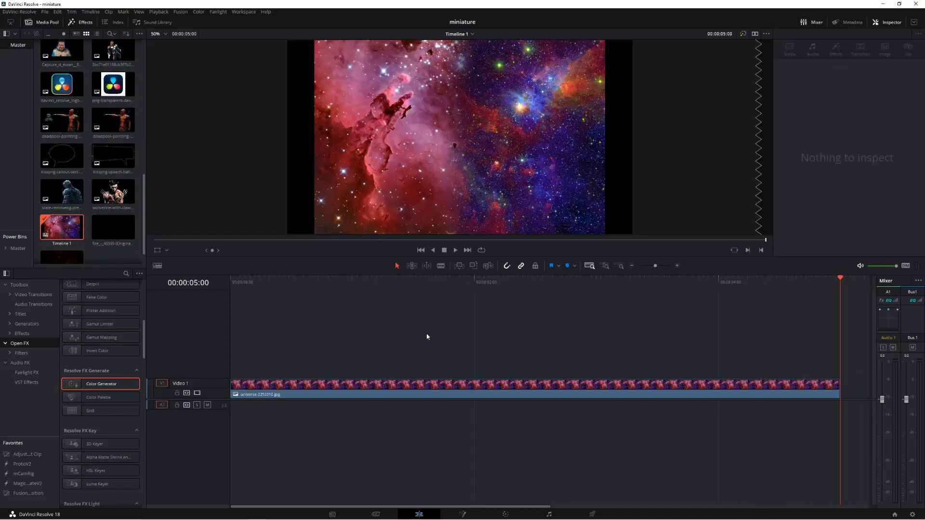
# Step: Set the universe background clip's scaling to Fill in its Retime and Scaling settings
pyautogui.click(584, 386)
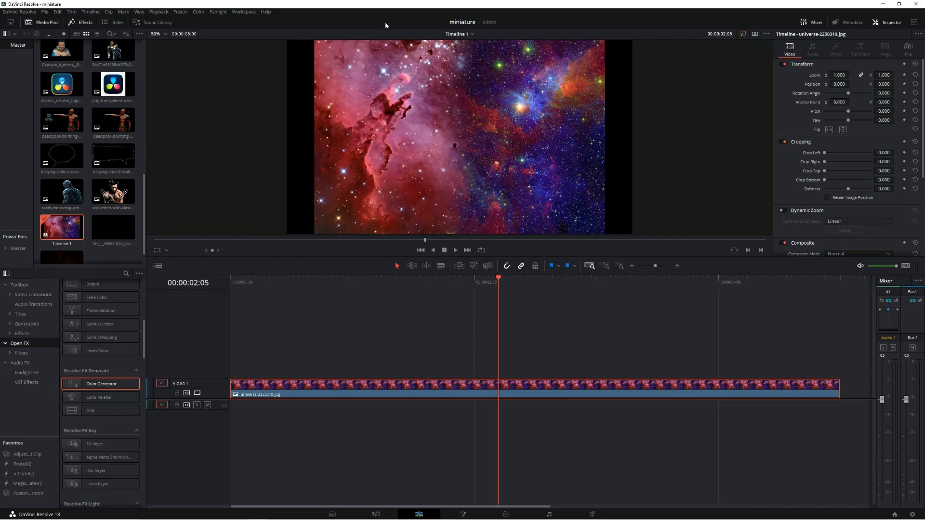
pyautogui.click(880, 21)
pyautogui.click(880, 21)
pyautogui.scroll(-5, 828, 193)
pyautogui.click(848, 231)
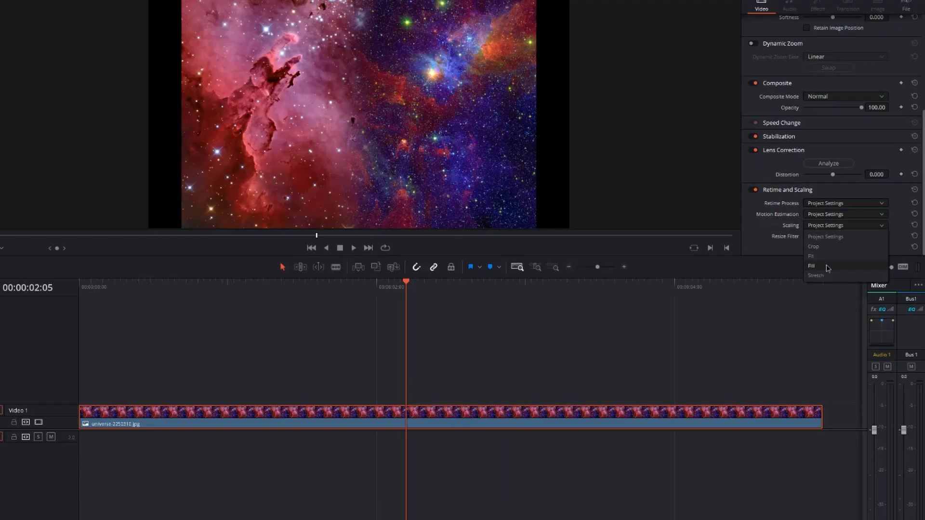
pyautogui.click(842, 263)
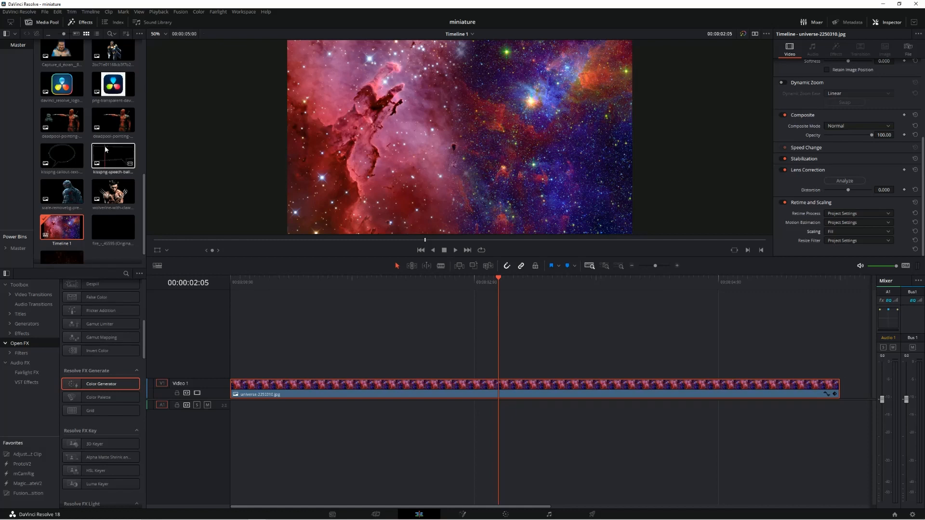
# Step: Place IMG_20220528_204722-removebg-preview.png on Video 2 above the background and duplicate the clip onto Video 3
pyautogui.scroll(4, 110, 145)
pyautogui.moveTo(110, 144); pyautogui.dragTo(241, 369)
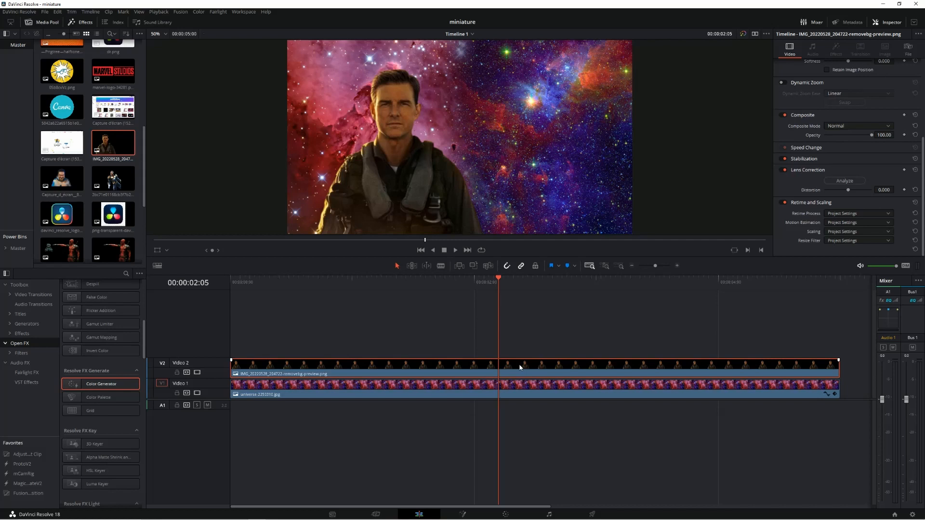
pyautogui.moveTo(521, 368); pyautogui.dragTo(518, 344)
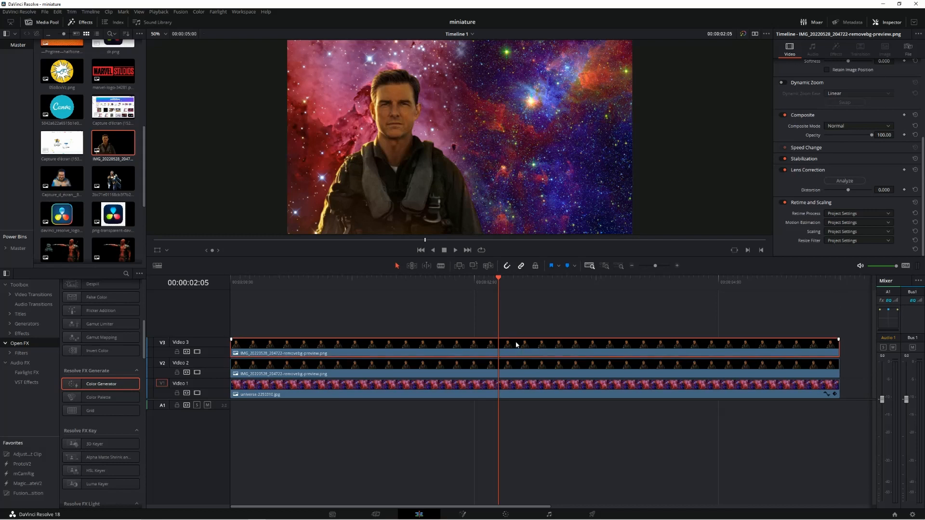
# Step: Apply the Color Generator effect to the lower copy of the cut-out portrait on Video 2
pyautogui.click(528, 371)
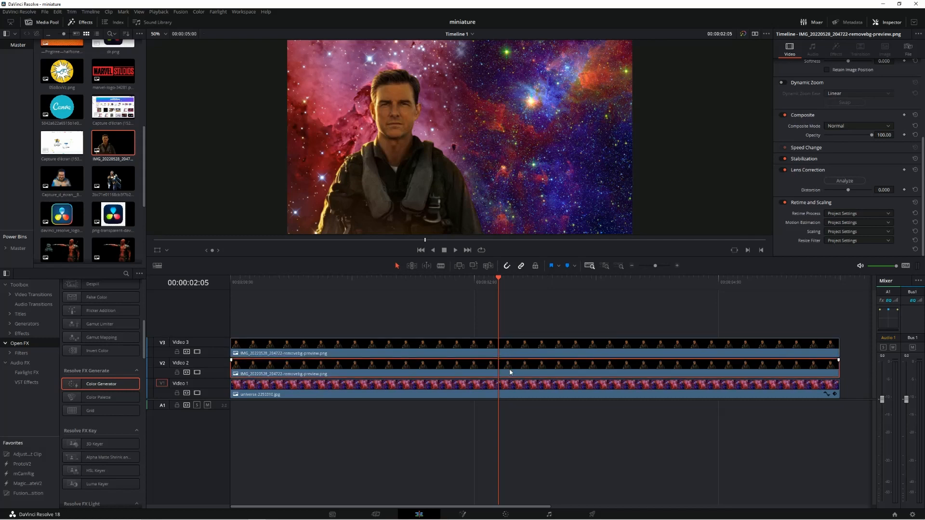
pyautogui.scroll(3, 86, 193)
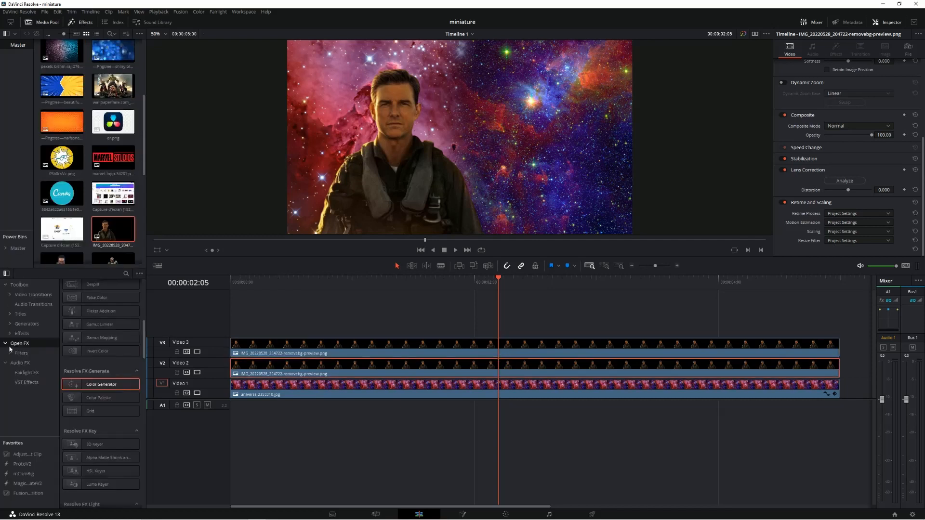
pyautogui.click(15, 352)
pyautogui.click(19, 344)
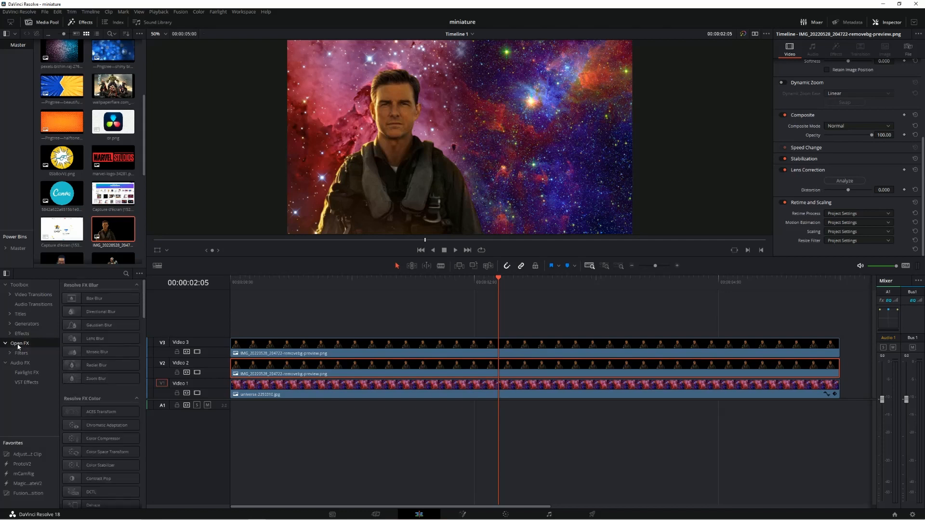
pyautogui.scroll(-5, 61, 399)
pyautogui.moveTo(91, 452); pyautogui.dragTo(467, 369)
pyautogui.moveTo(490, 373); pyautogui.dragTo(491, 371)
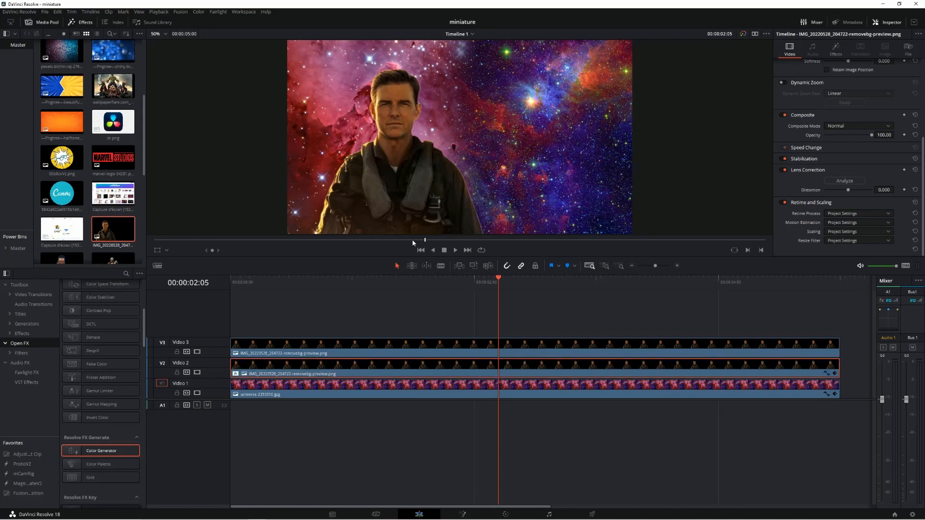
# Step: Add Gaussian Blur to the Video 2 portrait clip and set its horizontal and vertical strength to about 0.597
pyautogui.scroll(4, 107, 378)
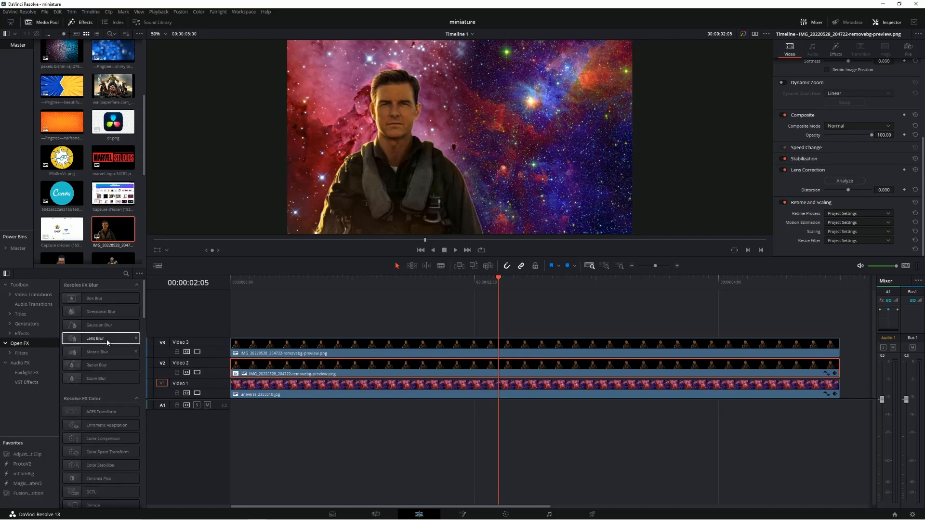
pyautogui.moveTo(99, 329); pyautogui.dragTo(403, 370)
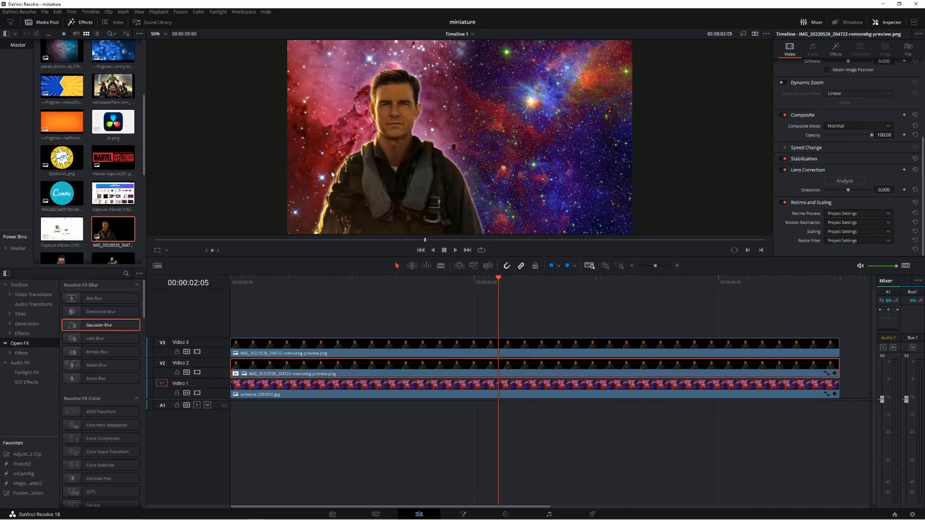
pyautogui.click(836, 49)
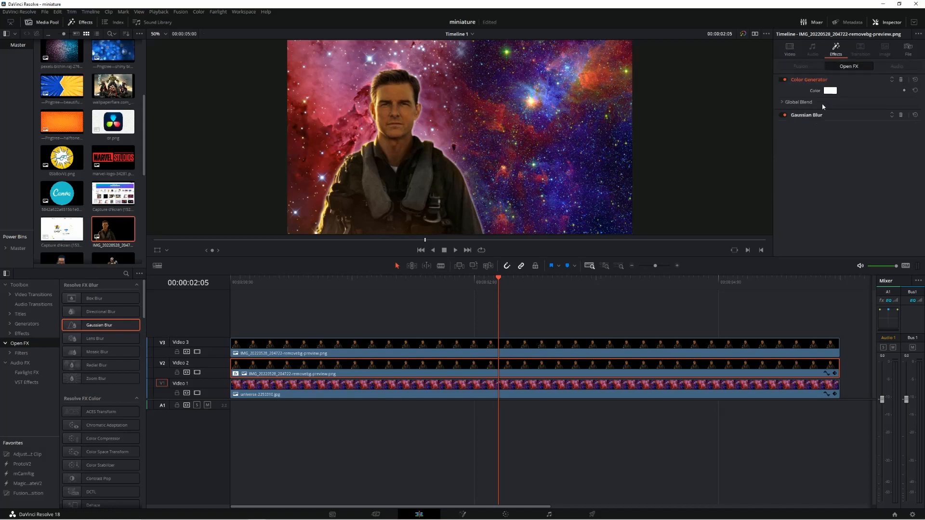
pyautogui.click(809, 115)
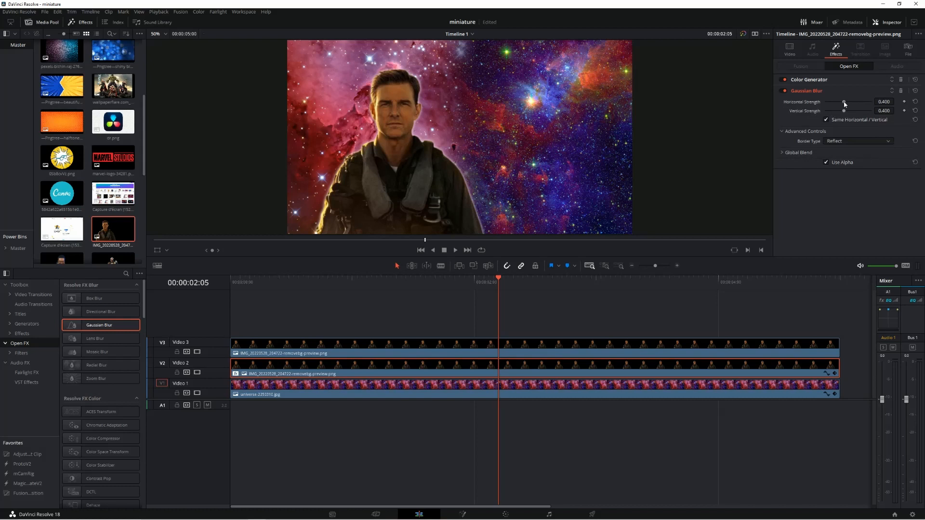
pyautogui.moveTo(844, 103); pyautogui.dragTo(853, 108)
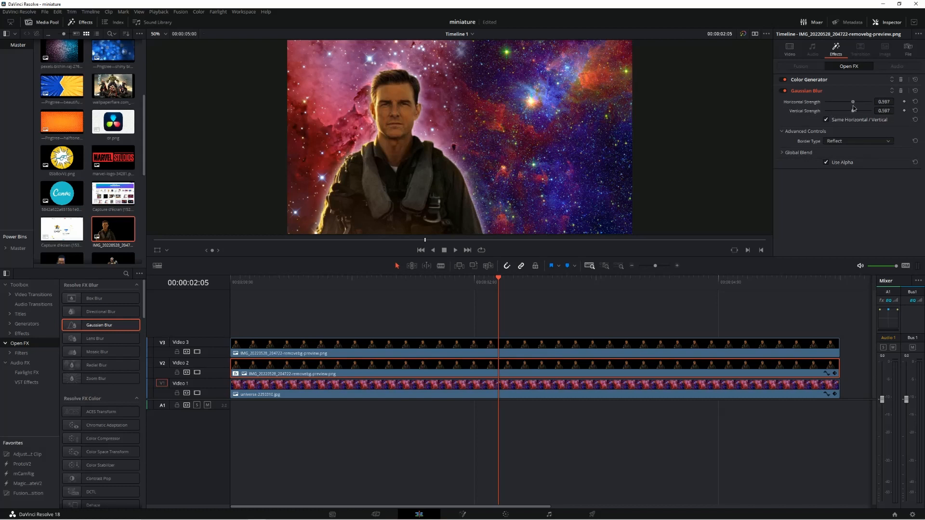
pyautogui.click(528, 328)
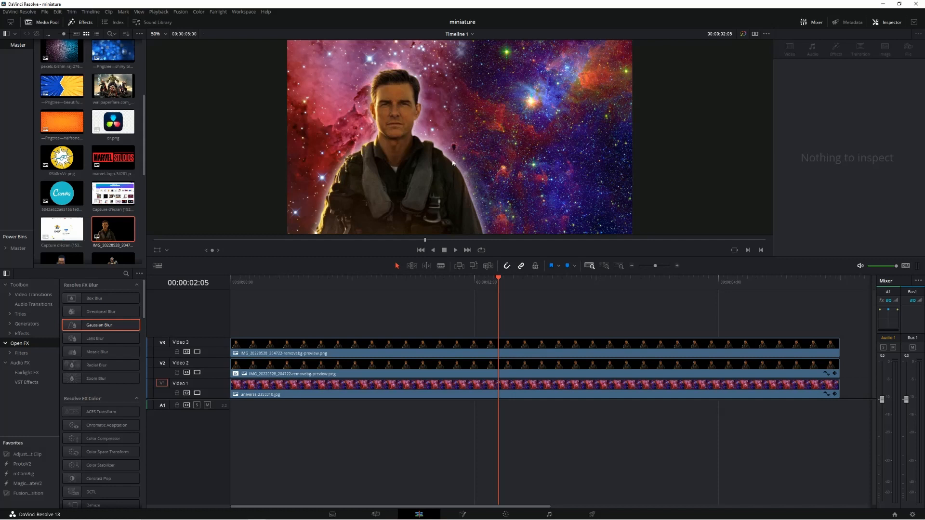
# Step: Combine the portrait clips on Video 2 and Video 3 into a compound clip named moi bg
pyautogui.moveTo(460, 316); pyautogui.dragTo(444, 371)
pyautogui.rightClick(443, 371)
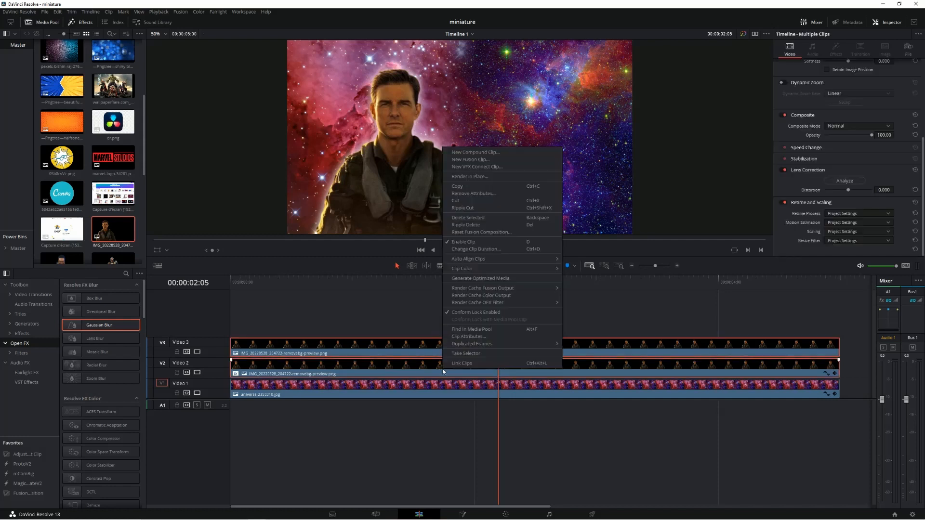
pyautogui.click(475, 152)
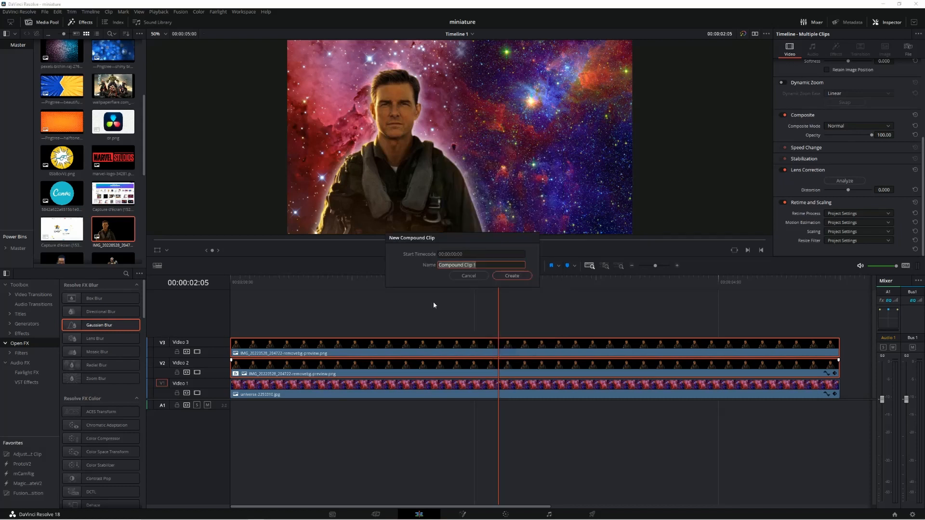
pyautogui.write('moi bg')
pyautogui.click(512, 276)
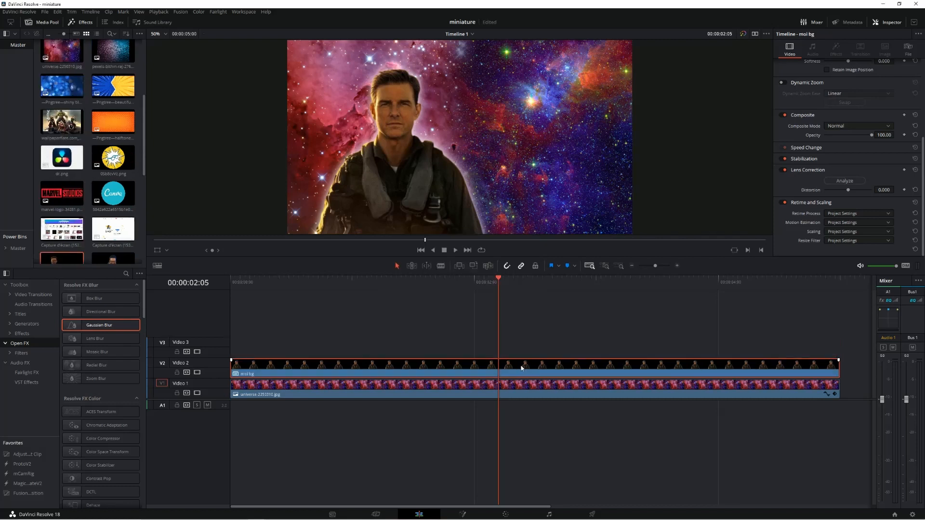
# Step: Move the moi bg clip to the right side of the frame, at about X 833 and Y -35, using the Transform overlay
pyautogui.click(157, 251)
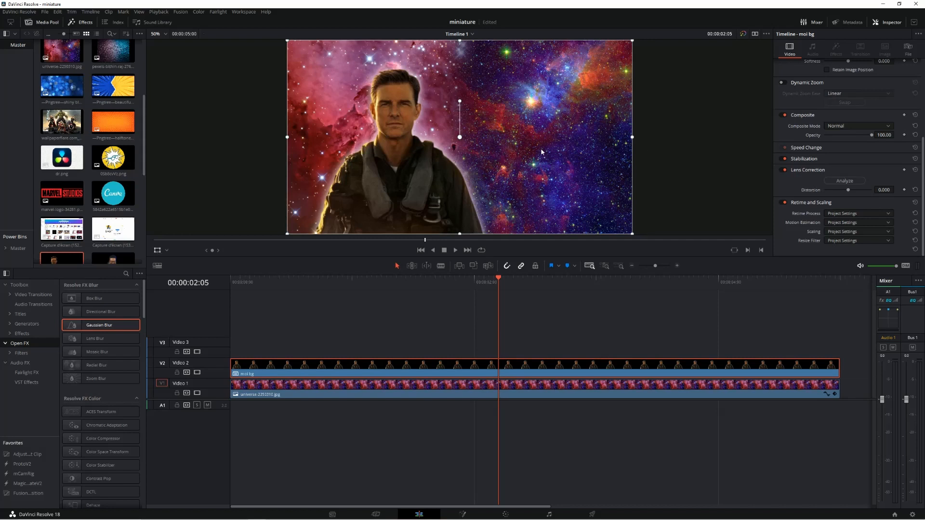
pyautogui.moveTo(421, 173); pyautogui.dragTo(475, 189)
pyautogui.scroll(3, 828, 61)
pyautogui.moveTo(841, 84); pyautogui.dragTo(881, 84)
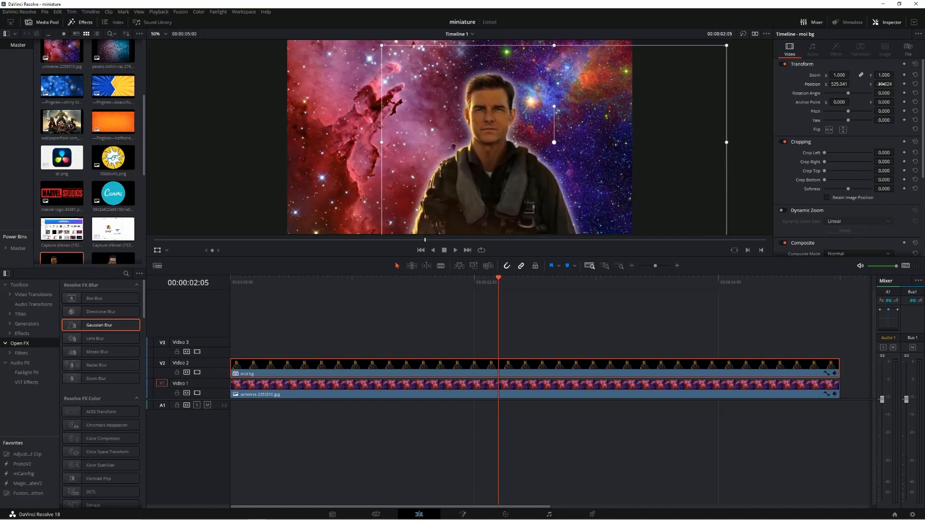
pyautogui.moveTo(507, 181); pyautogui.dragTo(563, 175)
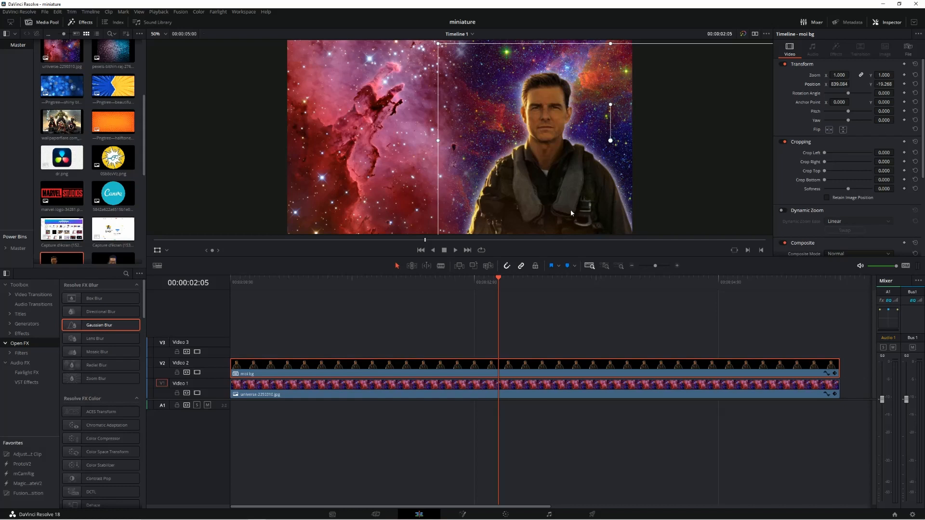
pyautogui.moveTo(594, 229); pyautogui.dragTo(579, 207)
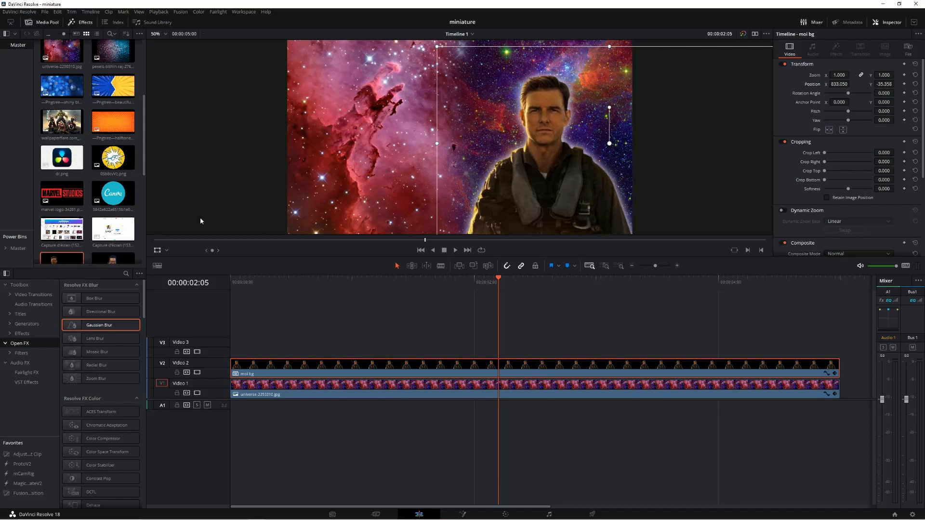
# Step: Turn off the Transform overlay and move the moi bg clip up to Video 6
pyautogui.click(158, 250)
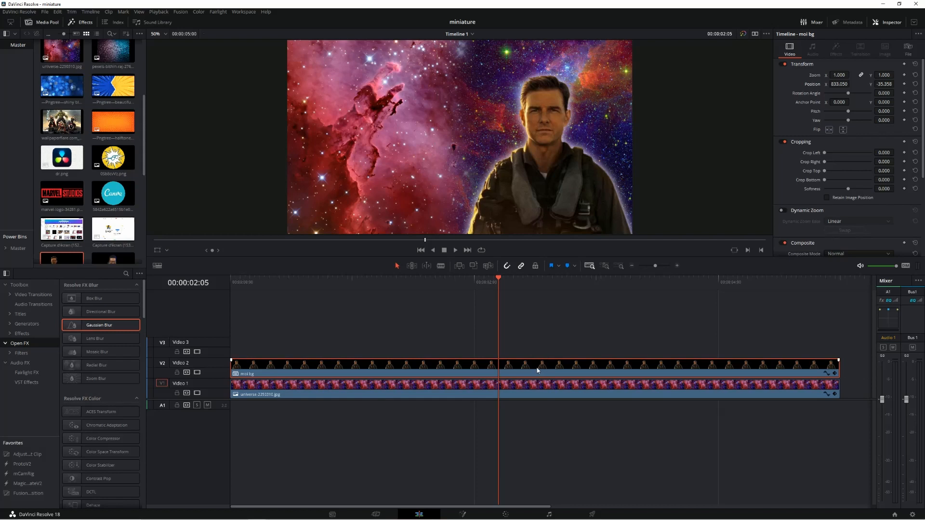
pyautogui.moveTo(537, 367); pyautogui.dragTo(526, 289)
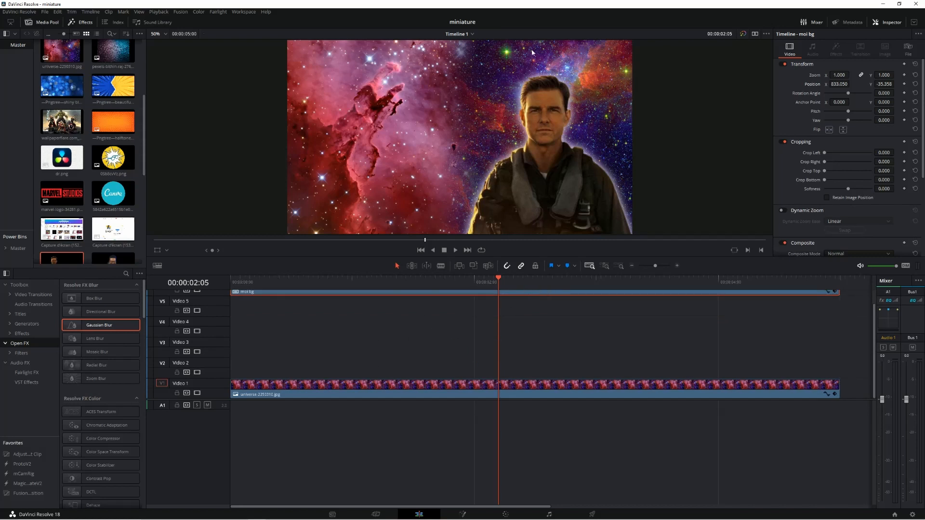
# Step: Place scale-removebg-preview.png on Video 2, enlarge it to about 1.06, move it to about X 592, Y 32, and save the project
pyautogui.scroll(-5, 112, 177)
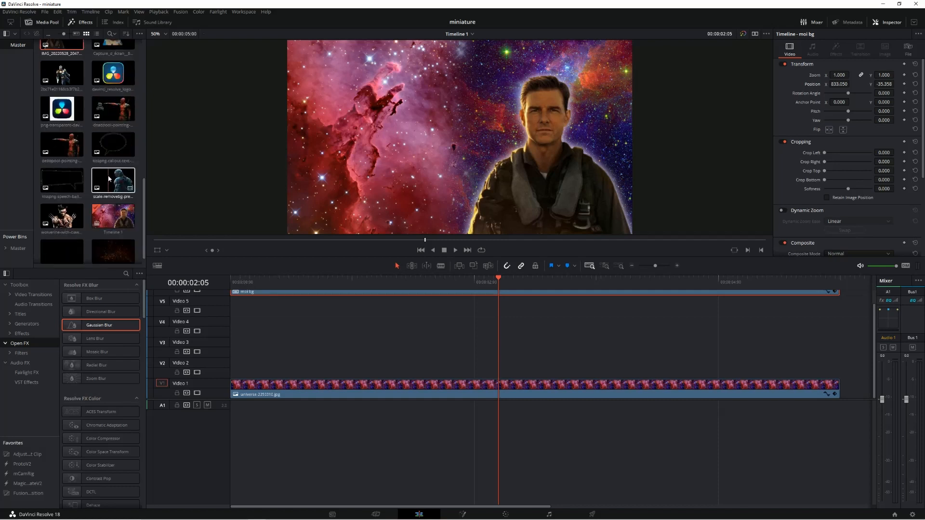
pyautogui.moveTo(108, 182); pyautogui.dragTo(230, 364)
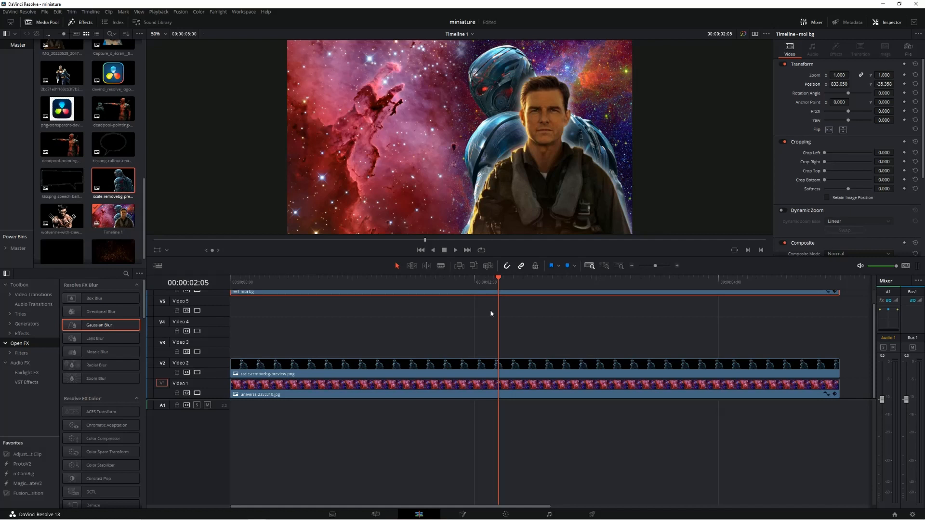
pyautogui.click(549, 370)
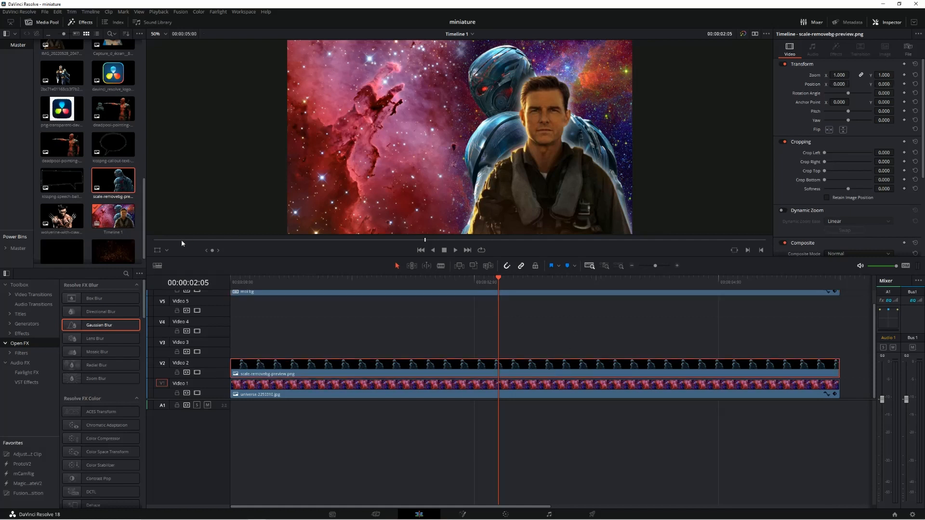
pyautogui.moveTo(383, 163); pyautogui.dragTo(489, 157)
pyautogui.hotkey('ctrl', 's')
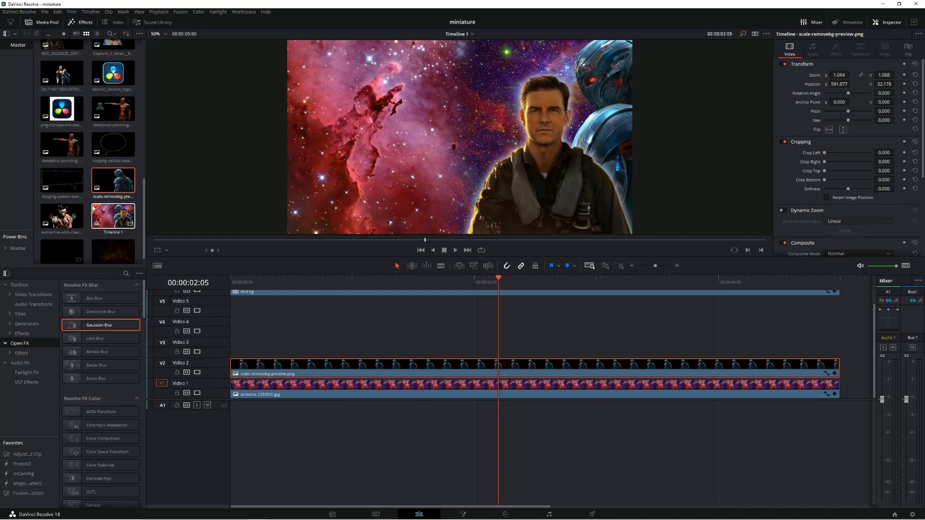
# Step: Place the Wolverine cut-out picture on Video 3 and duplicate it onto Video 4
pyautogui.moveTo(62, 216); pyautogui.dragTo(238, 357)
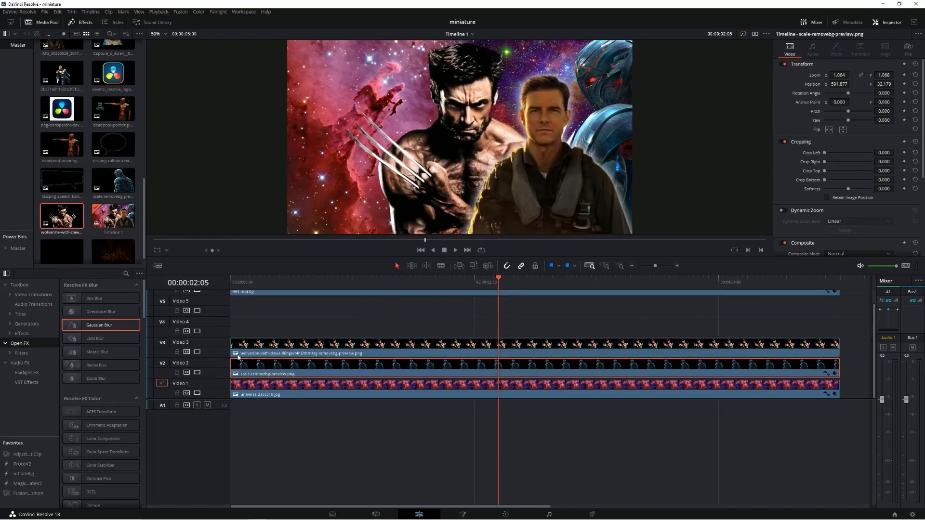
pyautogui.click(412, 346)
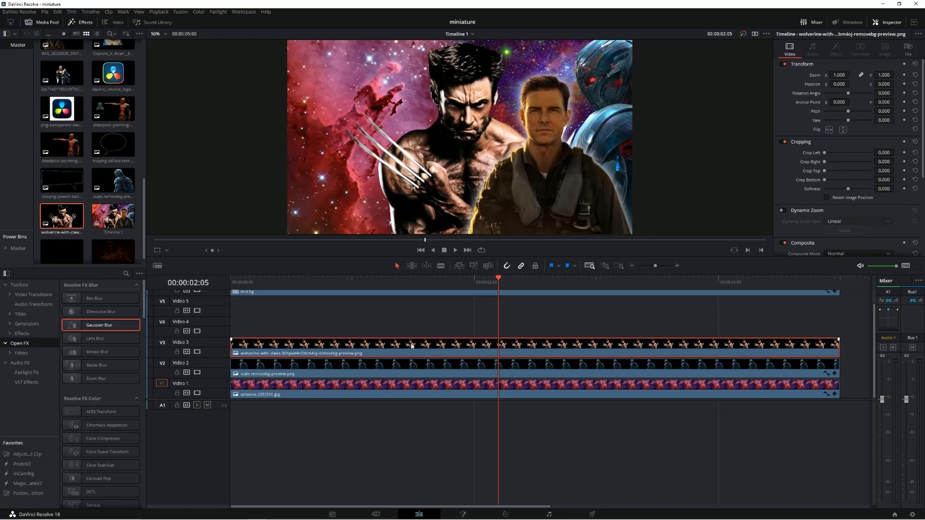
pyautogui.moveTo(414, 344); pyautogui.dragTo(412, 331)
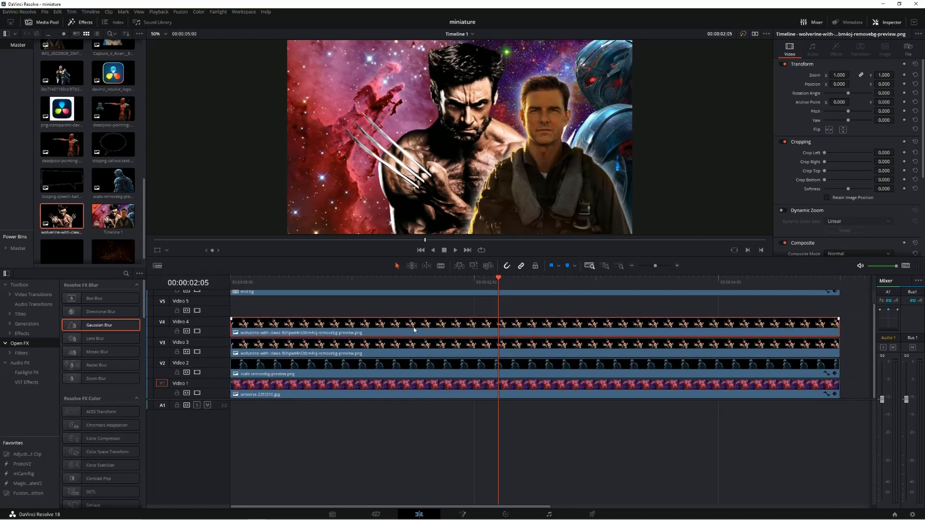
# Step: Apply Gaussian Blur to the Wolverine clip on Video 3 with a horizontal and vertical strength of 0.380, and save the project
pyautogui.click(401, 347)
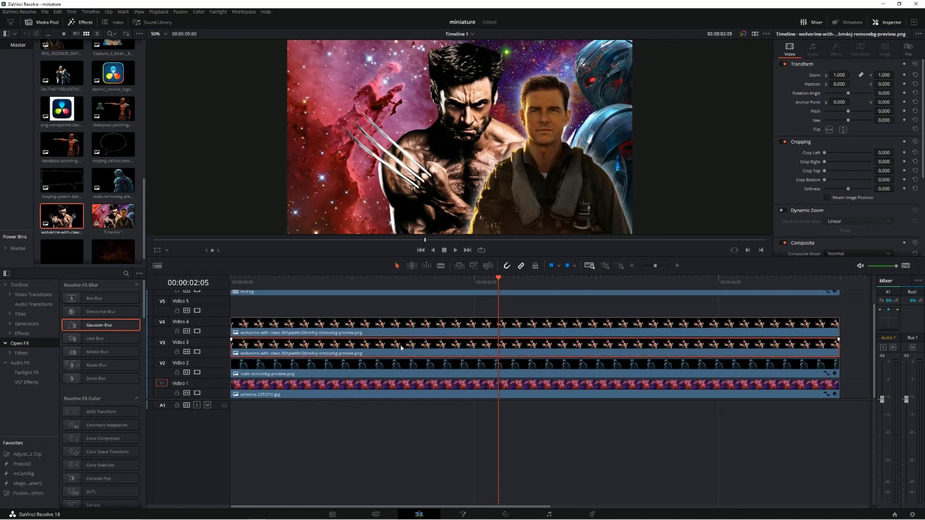
pyautogui.moveTo(89, 327); pyautogui.dragTo(374, 351)
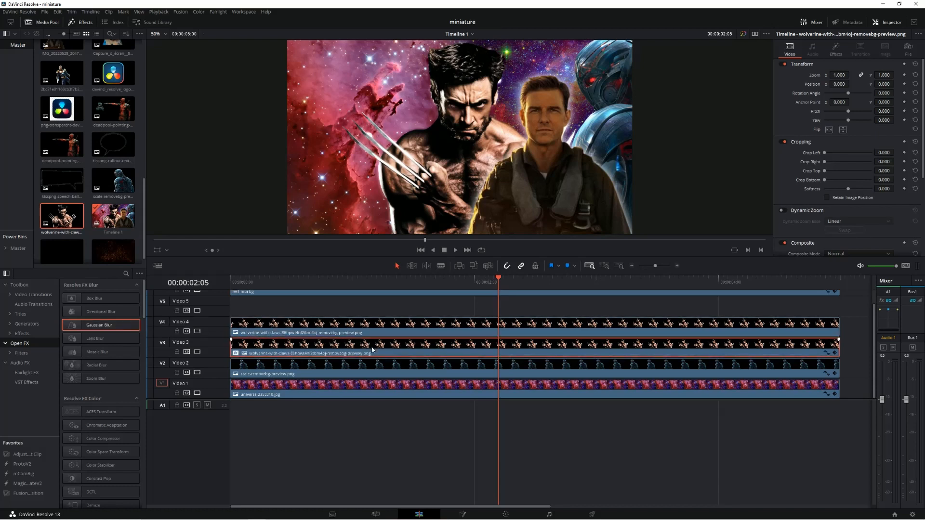
pyautogui.click(836, 48)
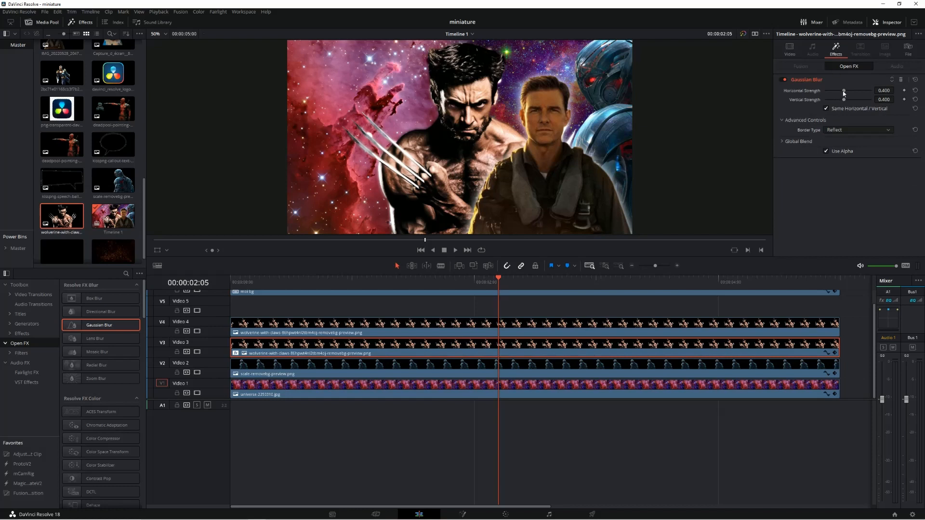
pyautogui.moveTo(844, 93)
pyautogui.mouseDown()
pyautogui.moveTo(835, 92)
pyautogui.moveTo(844, 93)
pyautogui.mouseUp()
pyautogui.hotkey('ctrl', 's')
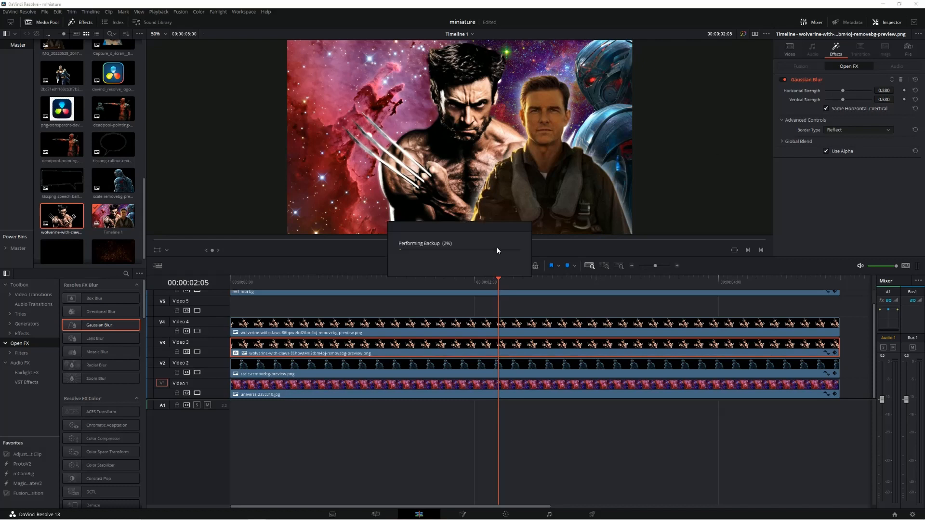
# Step: Place the Deadpool pointing cut-out on Video 5, move it left to about X -827, Y 2, and save the project
pyautogui.click(62, 146)
pyautogui.moveTo(61, 146); pyautogui.dragTo(235, 319)
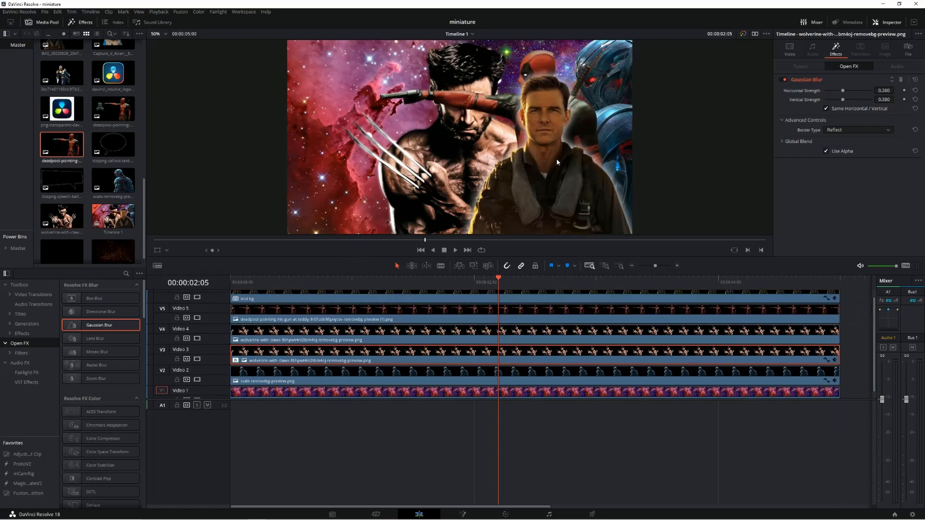
pyautogui.click(445, 311)
pyautogui.moveTo(497, 117); pyautogui.dragTo(369, 117)
pyautogui.hotkey('ctrl', 's')
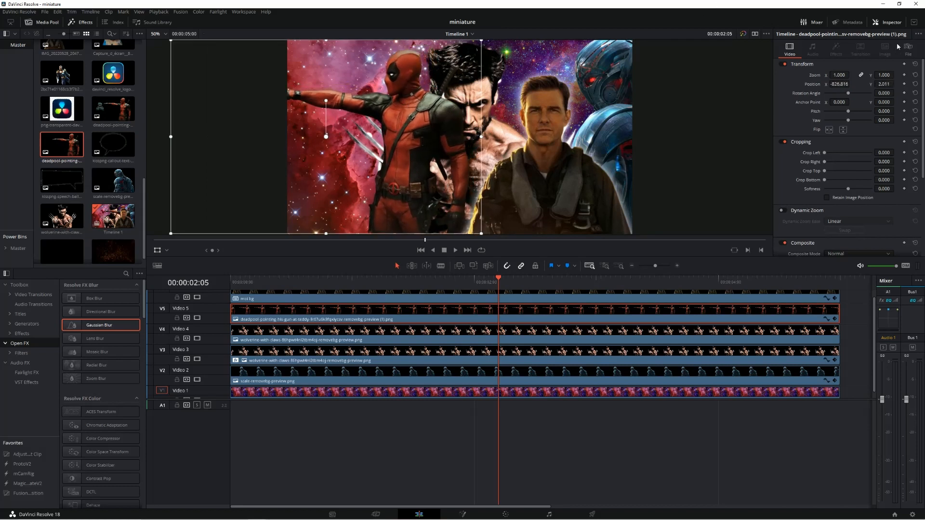
# Step: Flip the Deadpool clip horizontally and move it to about X -337, Y -24
pyautogui.click(830, 130)
pyautogui.moveTo(349, 166); pyautogui.dragTo(426, 173)
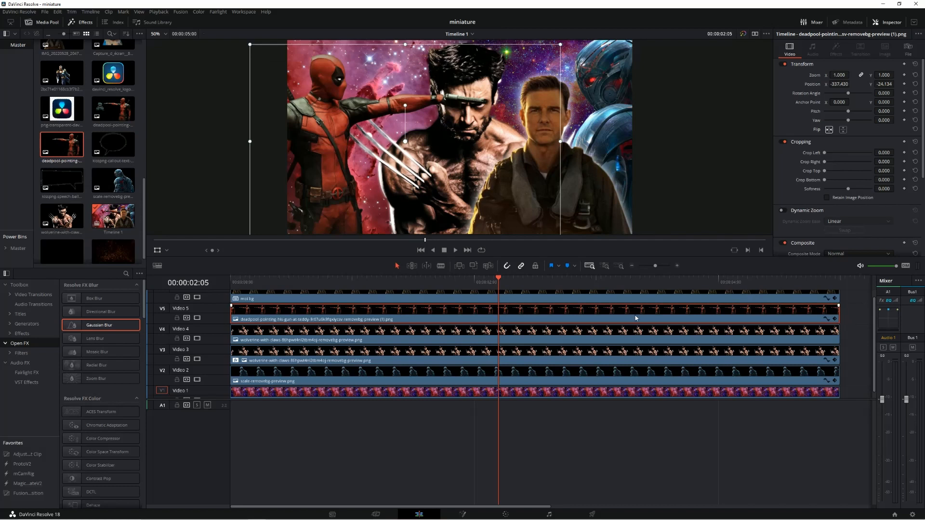
pyautogui.scroll(4, 559, 405)
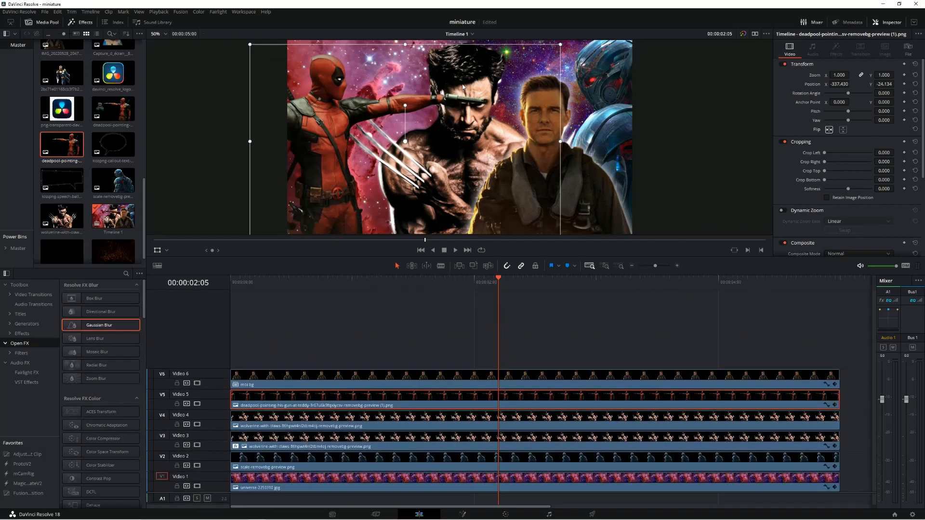
# Step: Shrink the Deadpool clip to a zoom of about 0.563 and flip it vertically in the upper-left corner of the picture
pyautogui.moveTo(561, 45); pyautogui.dragTo(493, 88)
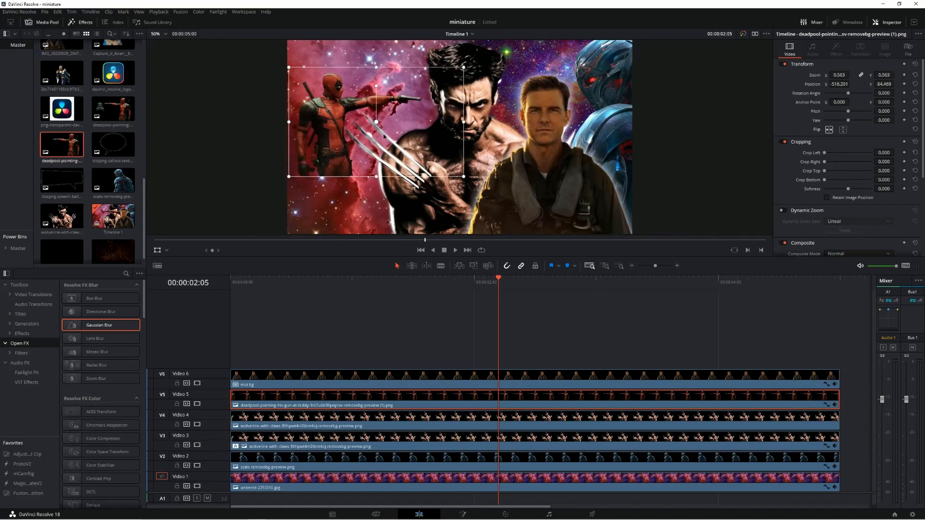
pyautogui.moveTo(384, 138); pyautogui.dragTo(378, 118)
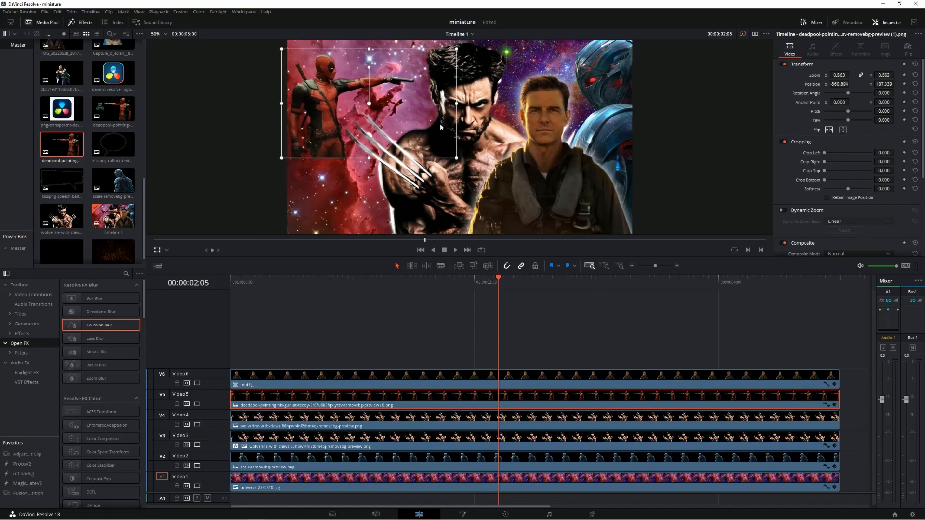
pyautogui.click(842, 129)
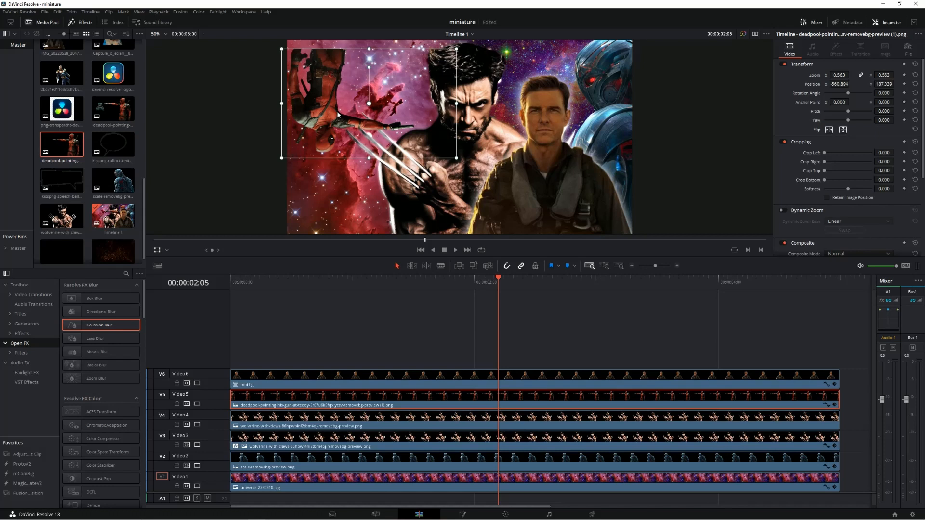
pyautogui.moveTo(338, 115); pyautogui.dragTo(336, 107)
# Step: Move the moi bg clip up and place the helmeted hero cut-out on Video 6, rotated about -27.8 in the picture's lower-left corner
pyautogui.moveTo(466, 378); pyautogui.dragTo(470, 356)
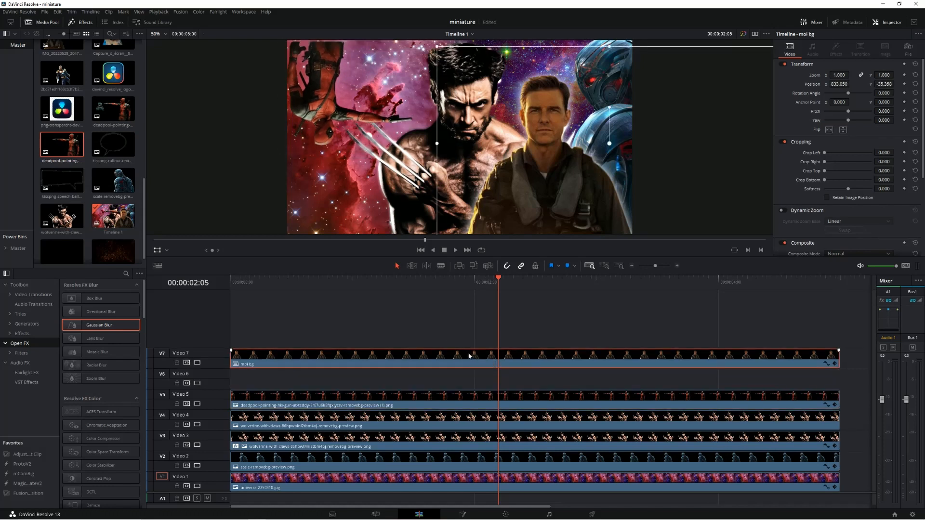
pyautogui.scroll(4, 100, 143)
pyautogui.scroll(-1, 100, 143)
pyautogui.moveTo(62, 191); pyautogui.dragTo(233, 376)
pyautogui.click(345, 377)
pyautogui.moveTo(459, 102); pyautogui.dragTo(484, 133)
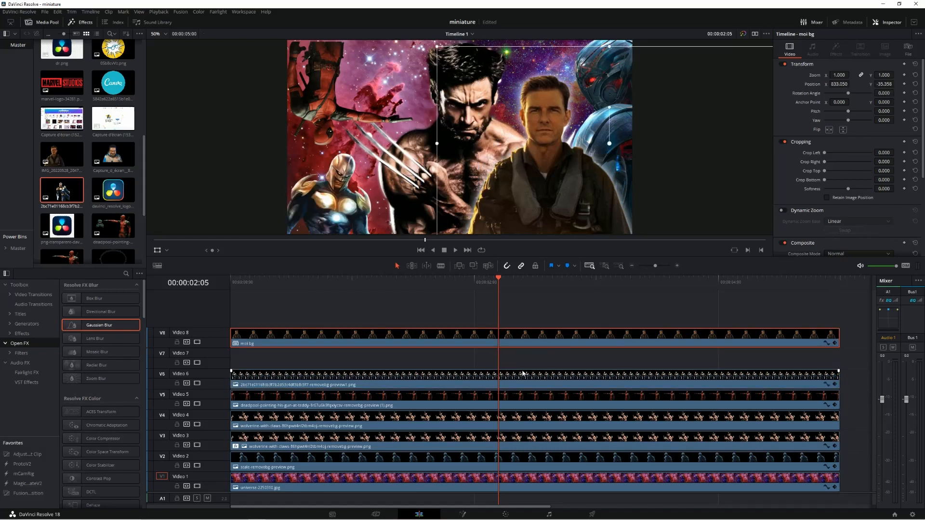
# Step: Duplicate the helmeted hero clip onto Video 7 and apply Gaussian Blur to the copy on Video 6
pyautogui.moveTo(522, 376)
pyautogui.mouseDown()
pyautogui.moveTo(521, 364)
pyautogui.moveTo(518, 375)
pyautogui.mouseUp()
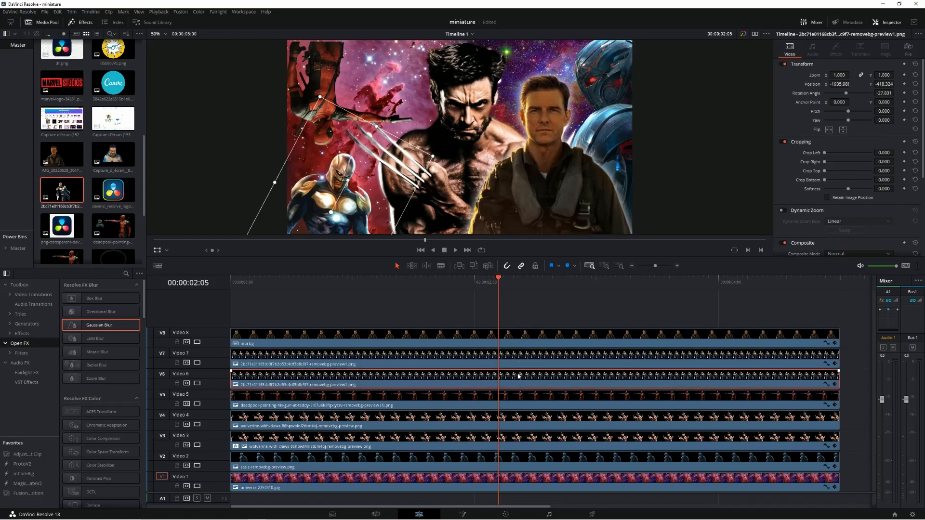
pyautogui.hotkey('ctrl', 's')
pyautogui.moveTo(107, 329); pyautogui.dragTo(440, 380)
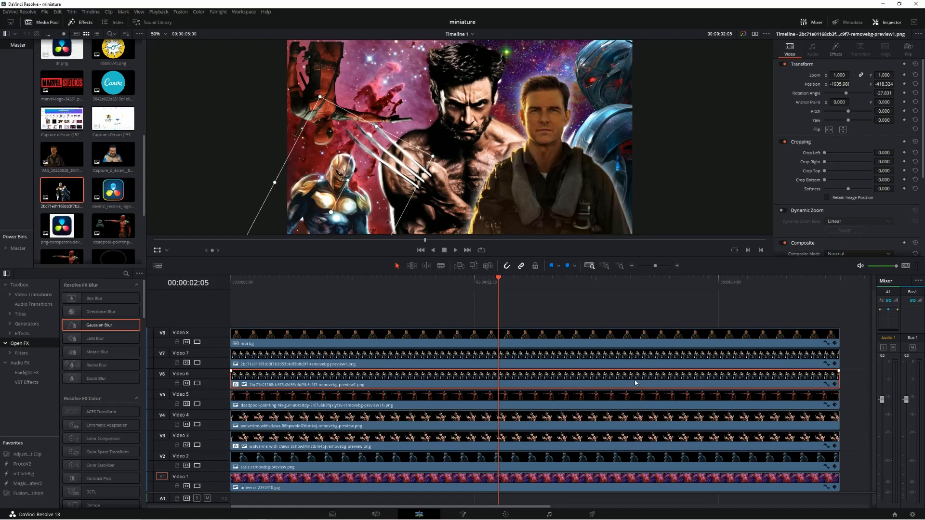
# Step: Enlarge the moi bg clip to a zoom of about 1.266 and reposition it at about X 946, Y -29
pyautogui.click(525, 336)
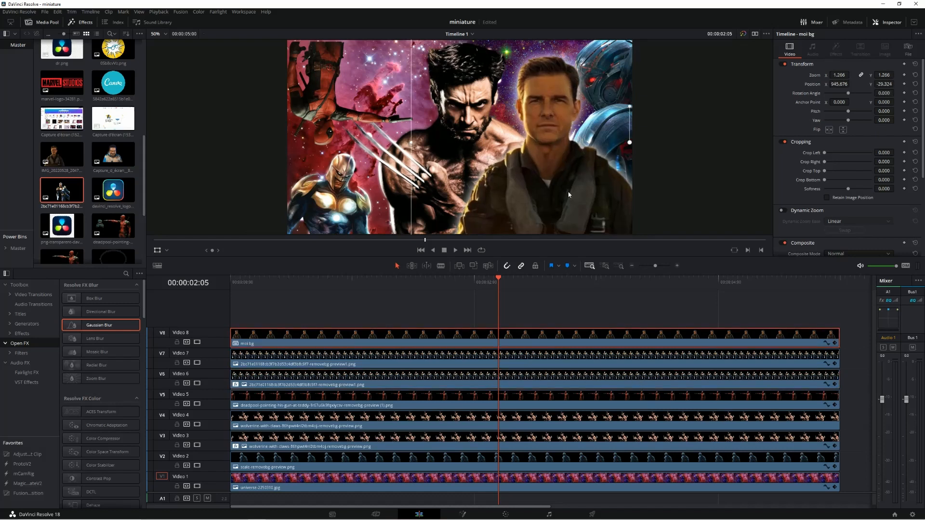
pyautogui.click(543, 317)
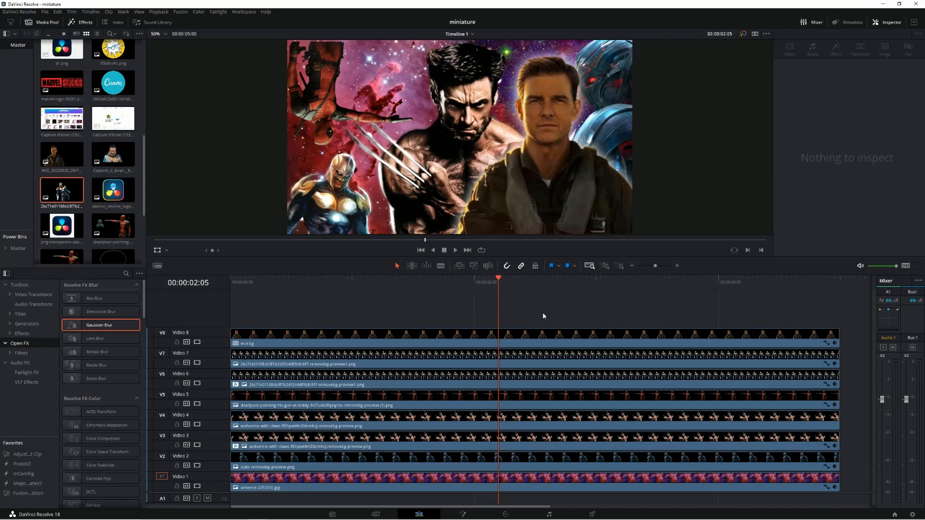
# Step: Add a Text title on Video 9 reading "Ils reviennent" with a stroke size of 5
pyautogui.click(20, 314)
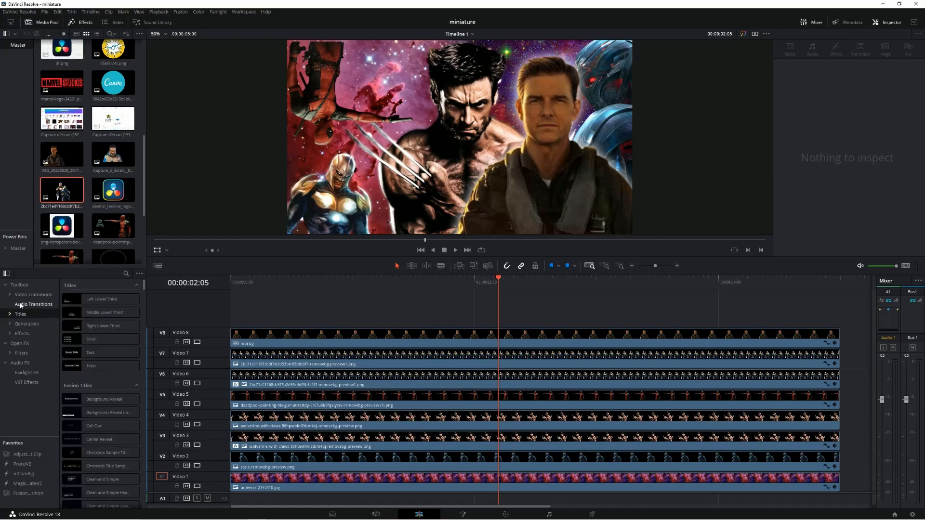
pyautogui.moveTo(93, 355); pyautogui.dragTo(226, 325)
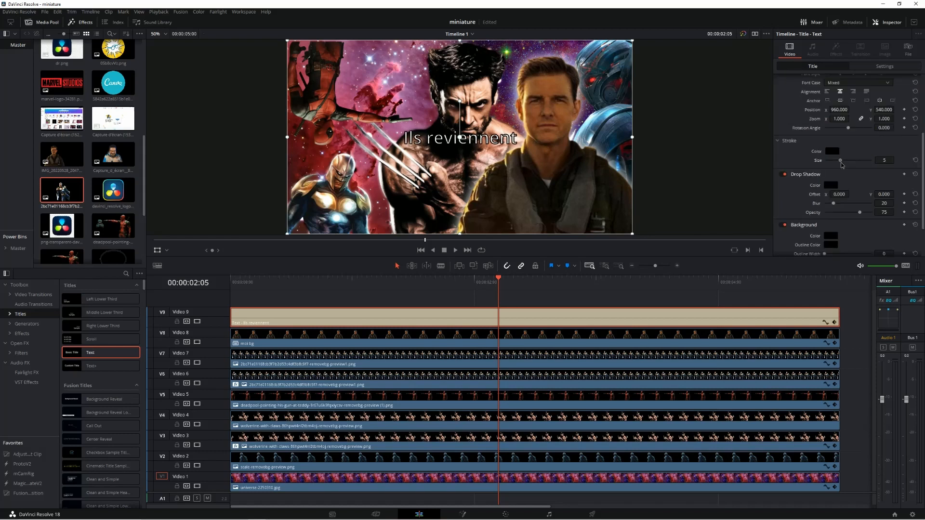
# Step: Set the title's text size to 196 and its drop shadow offset to X 14 and Y -11
pyautogui.scroll(-2, 834, 154)
pyautogui.moveTo(840, 144)
pyautogui.mouseDown()
pyautogui.moveTo(907, 148)
pyautogui.moveTo(889, 148)
pyautogui.mouseUp()
pyautogui.scroll(2, 818, 110)
pyautogui.scroll(-3, 827, 149)
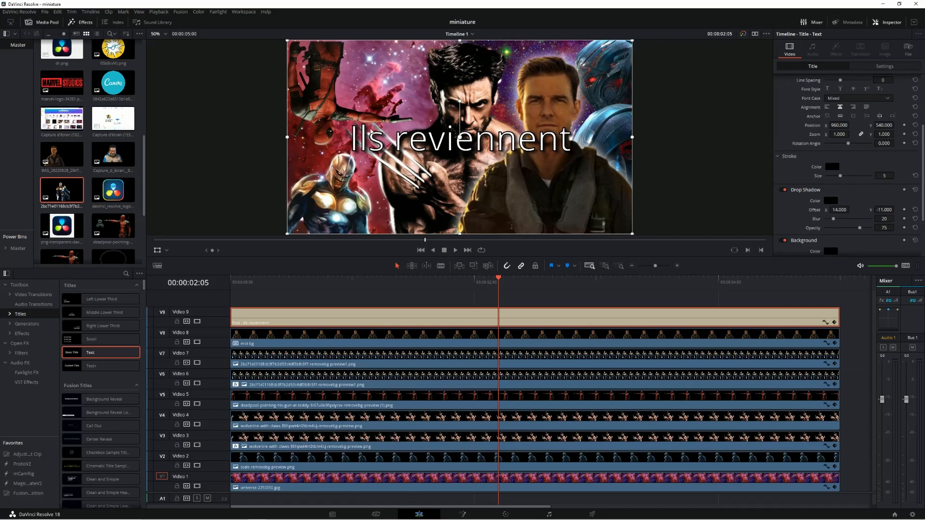
# Step: Give the title a background of width 0.672, height 0.214, corner radius 0.015 and opacity 100
pyautogui.scroll(-3, 833, 162)
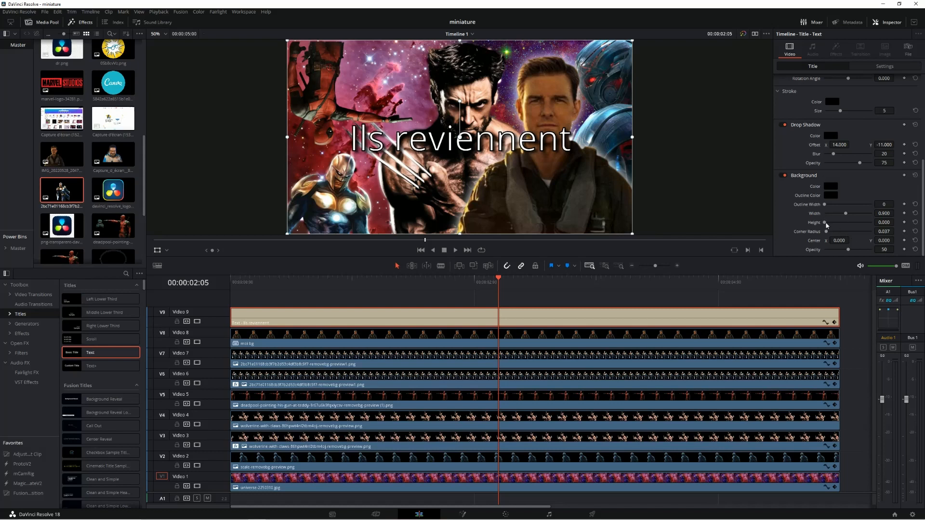
pyautogui.moveTo(851, 215); pyautogui.dragTo(826, 235)
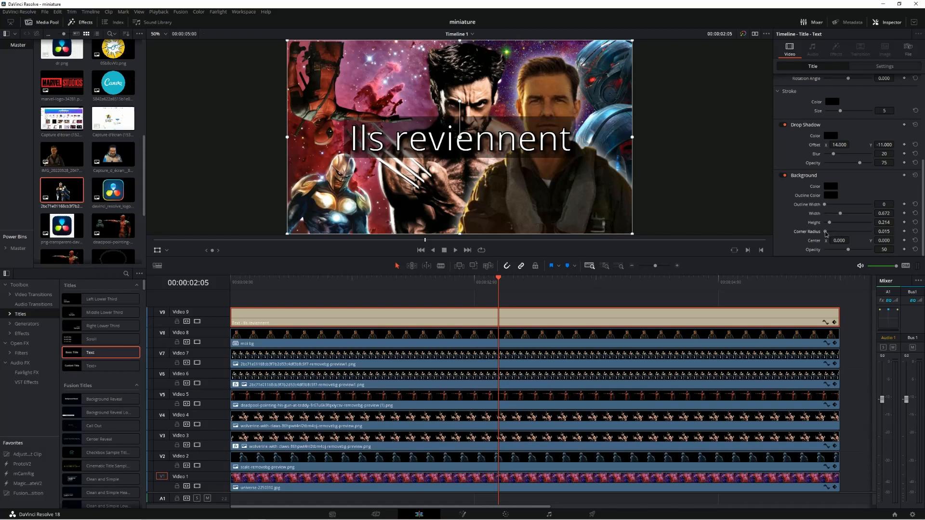
pyautogui.moveTo(848, 250); pyautogui.dragTo(871, 253)
# Step: Color the title text yellow and change its font family to Open Sans Condensed
pyautogui.scroll(5, 829, 144)
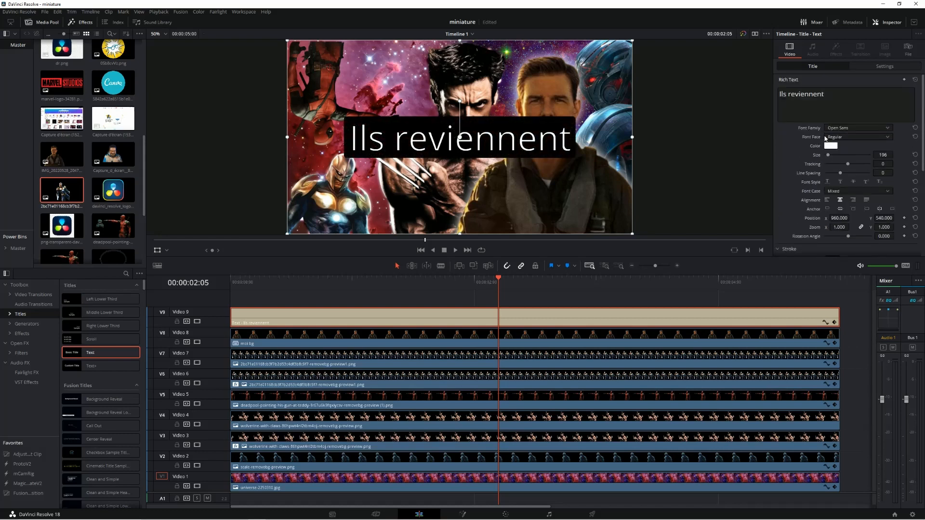
pyautogui.click(829, 146)
pyautogui.moveTo(504, 242); pyautogui.dragTo(520, 212)
pyautogui.click(540, 329)
pyautogui.click(857, 127)
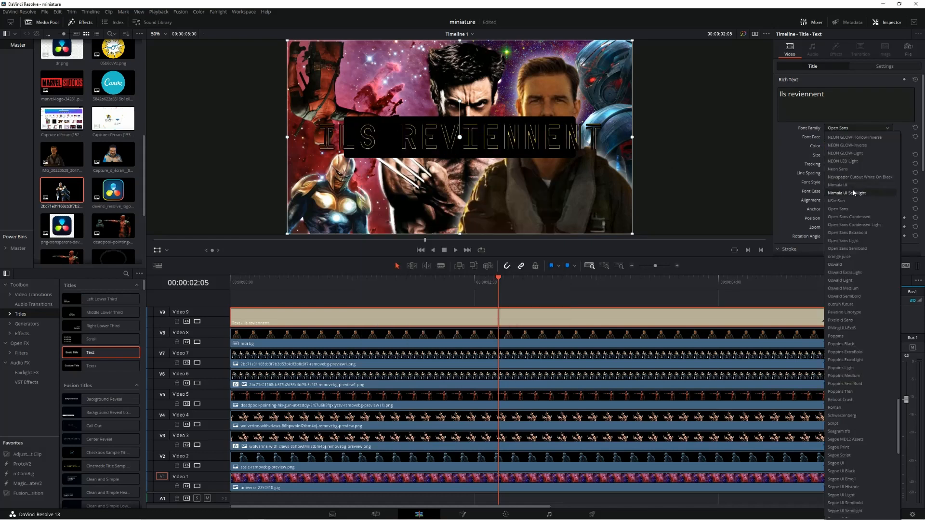
pyautogui.click(851, 218)
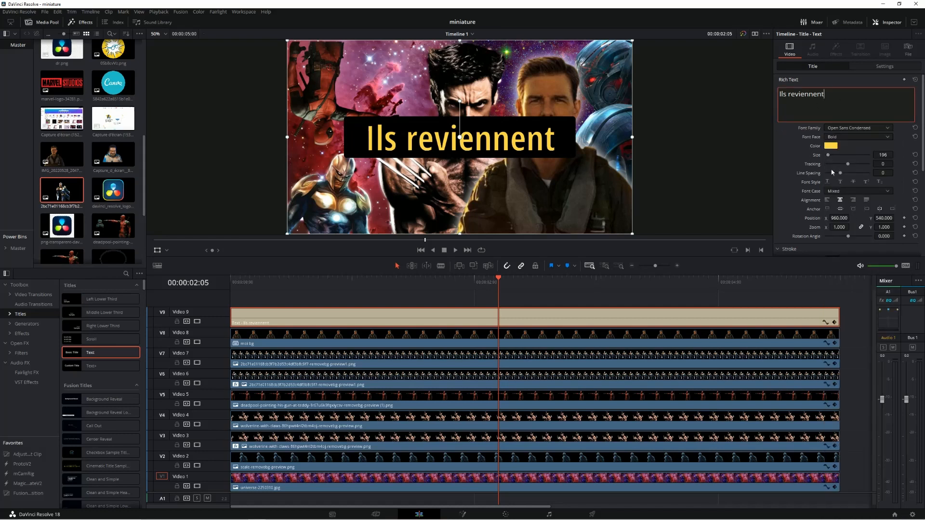
# Step: Narrow the title's background to a width of 0.580 to fit the text
pyautogui.scroll(-5, 823, 168)
pyautogui.moveTo(840, 214); pyautogui.dragTo(838, 217)
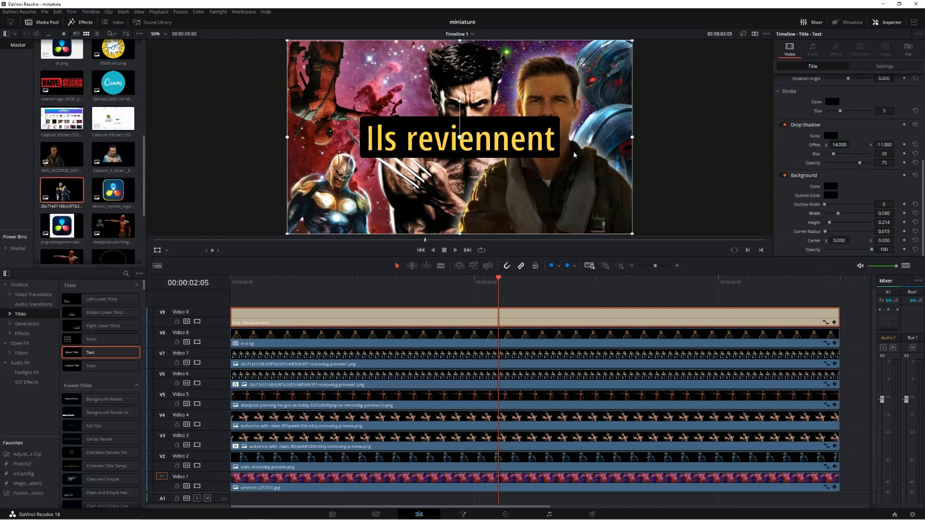
# Step: Move the title with its background to the upper-left corner of the thumbnail frame
pyautogui.moveTo(488, 137); pyautogui.dragTo(428, 66)
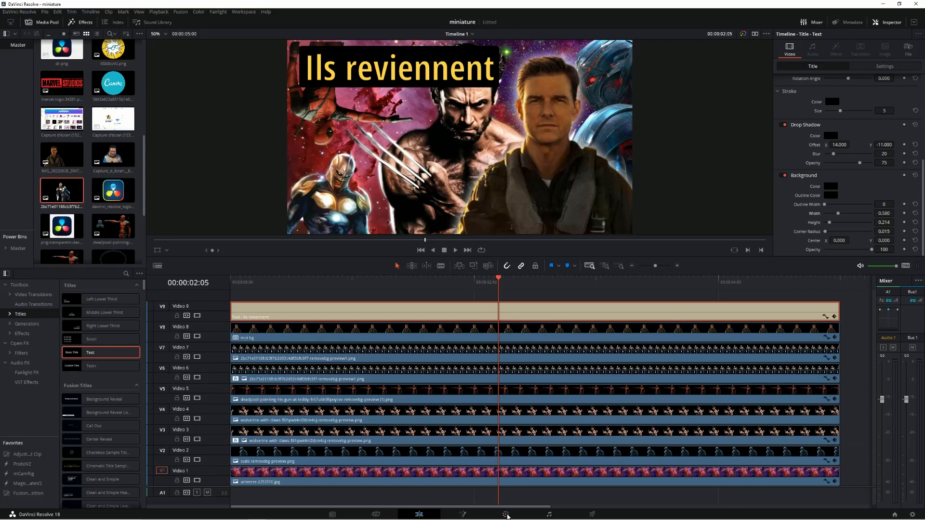
# Step: Grab a still of the finished composition on the Color page
pyautogui.click(506, 515)
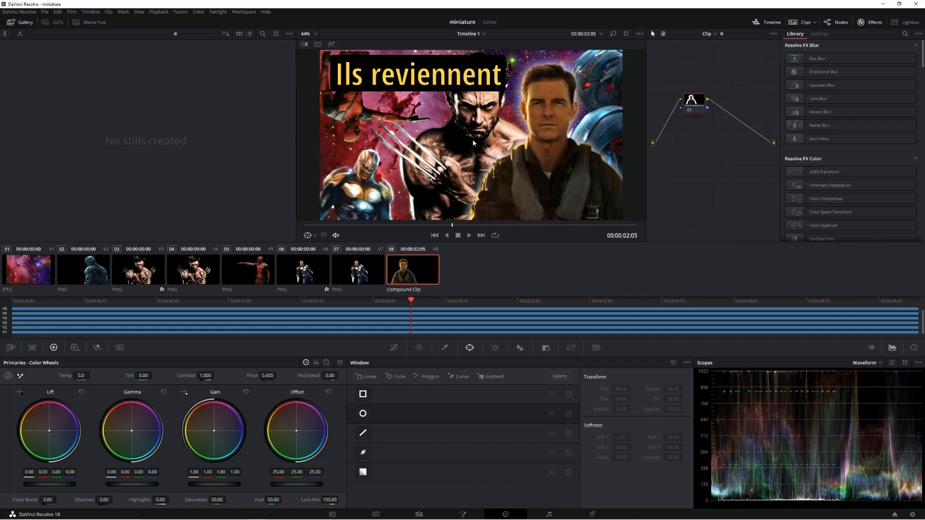
pyautogui.rightClick(472, 150)
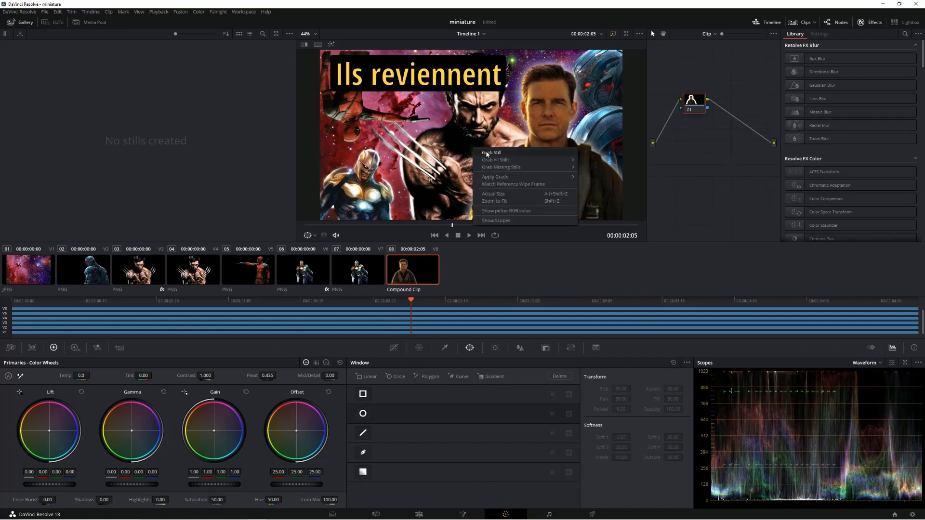
pyautogui.click(487, 152)
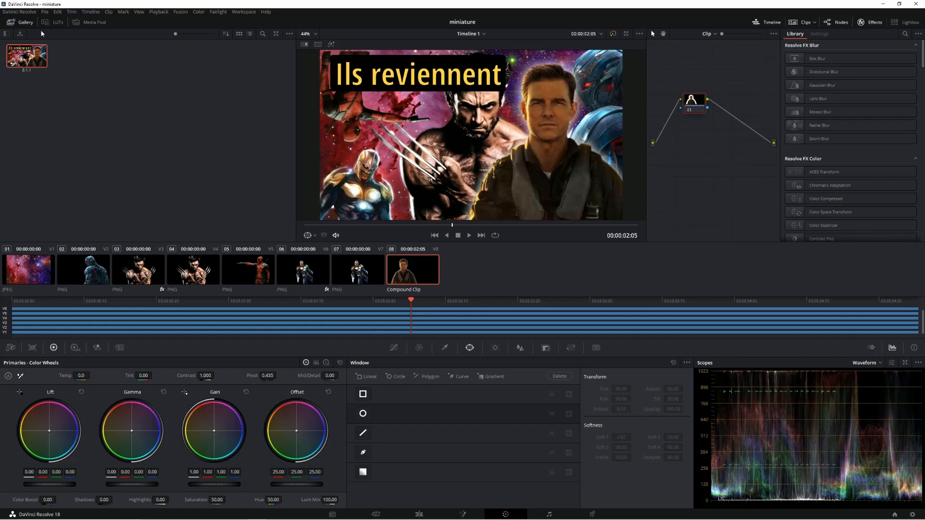
# Step: Start exporting the grabbed still from the gallery
pyautogui.click(25, 22)
pyautogui.click(26, 22)
pyautogui.rightClick(28, 62)
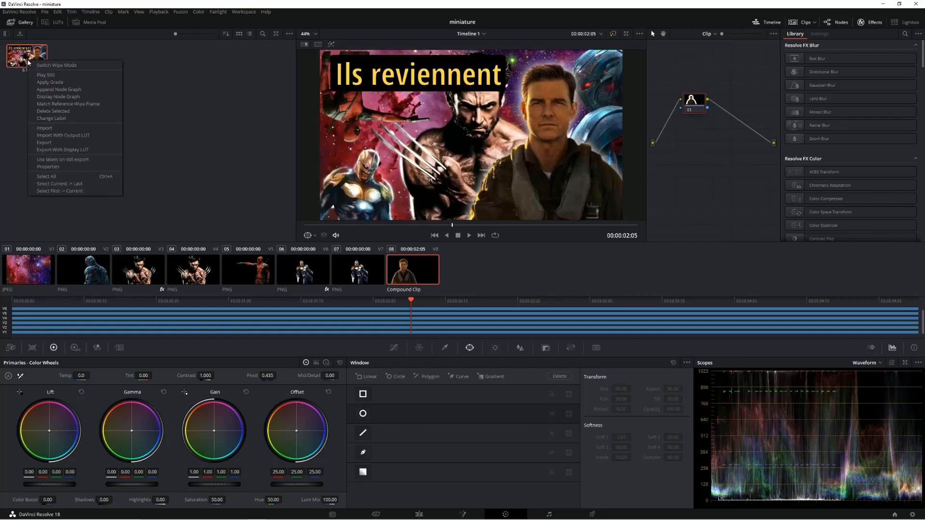
pyautogui.click(58, 143)
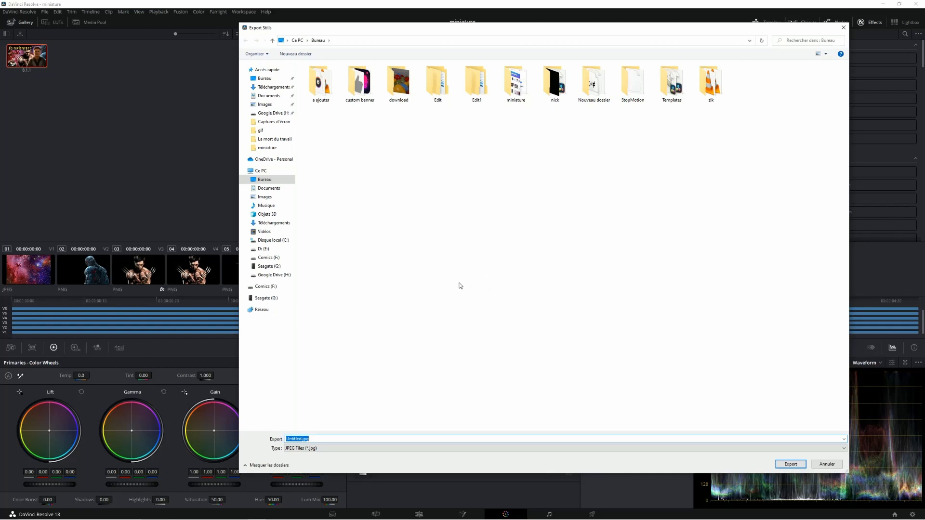
pyautogui.click(358, 450)
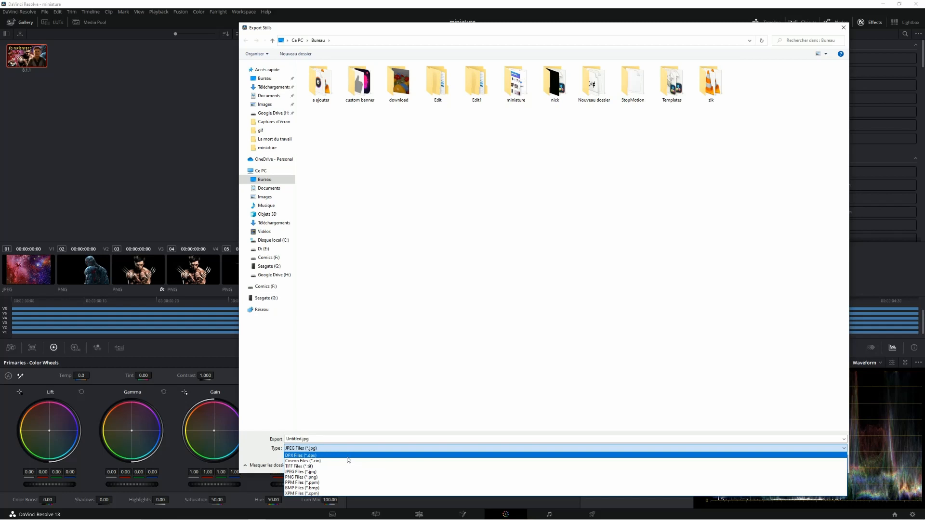
pyautogui.click(347, 456)
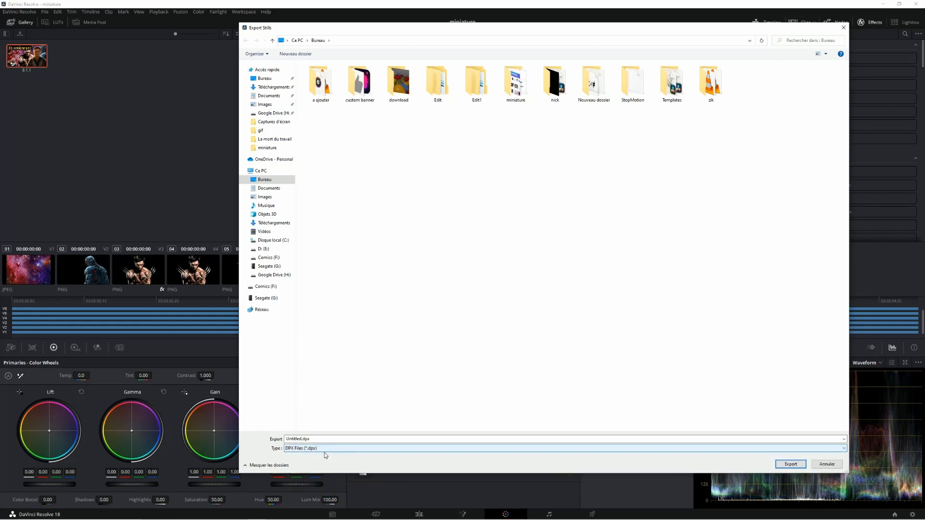
pyautogui.click(358, 451)
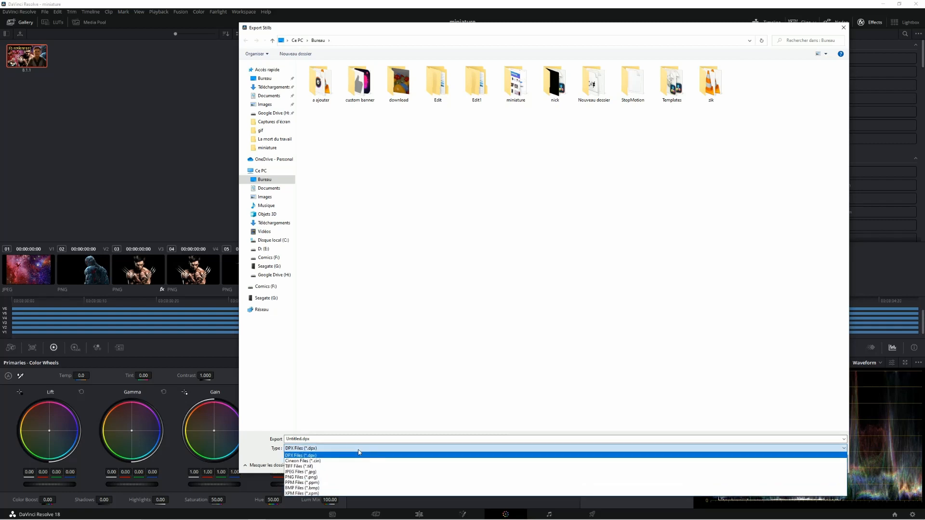
pyautogui.click(318, 473)
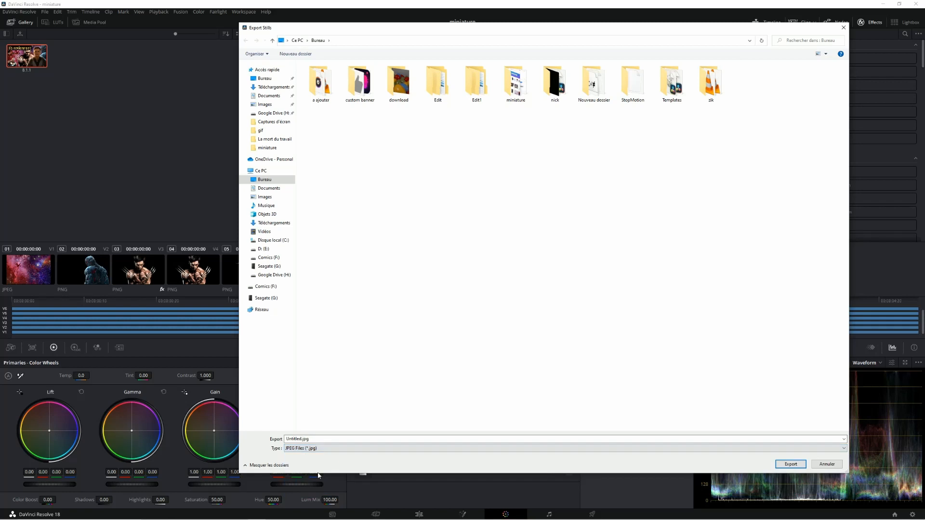
# Step: Export the still to the Bureau folder as a JPEG file named mini
pyautogui.click(316, 439)
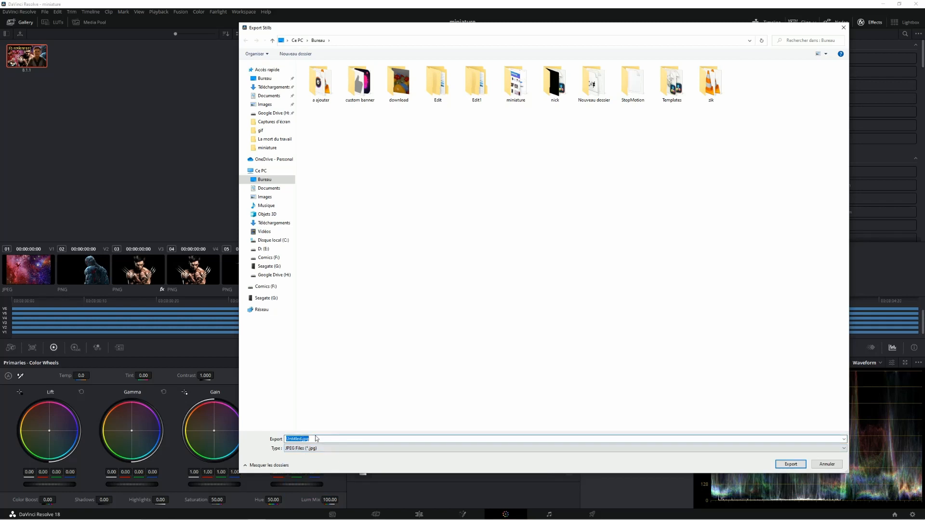
pyautogui.write('mini')
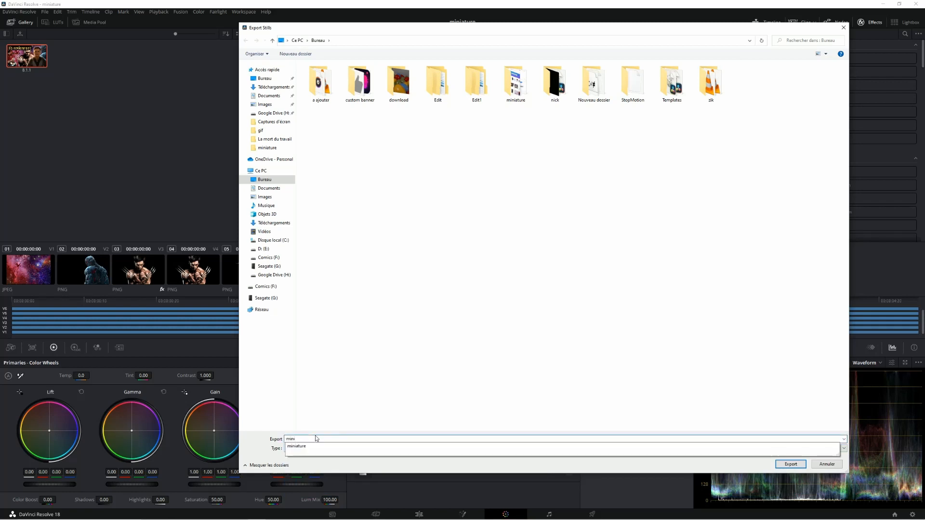
pyautogui.press('Return')
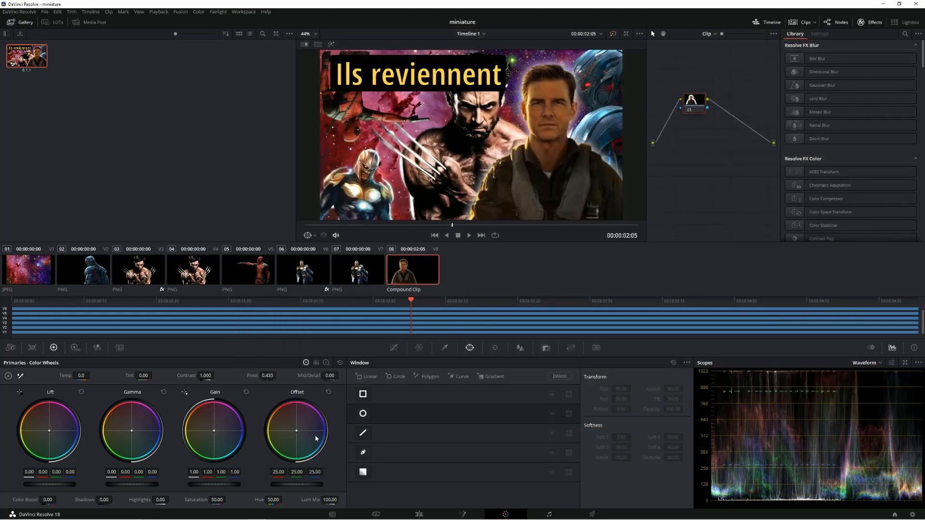
# Step: Switch to the desktop and move the exported mini_8.1.1.jpg and mini_8.1.1.drx files side by side near its middle
pyautogui.click(883, 4)
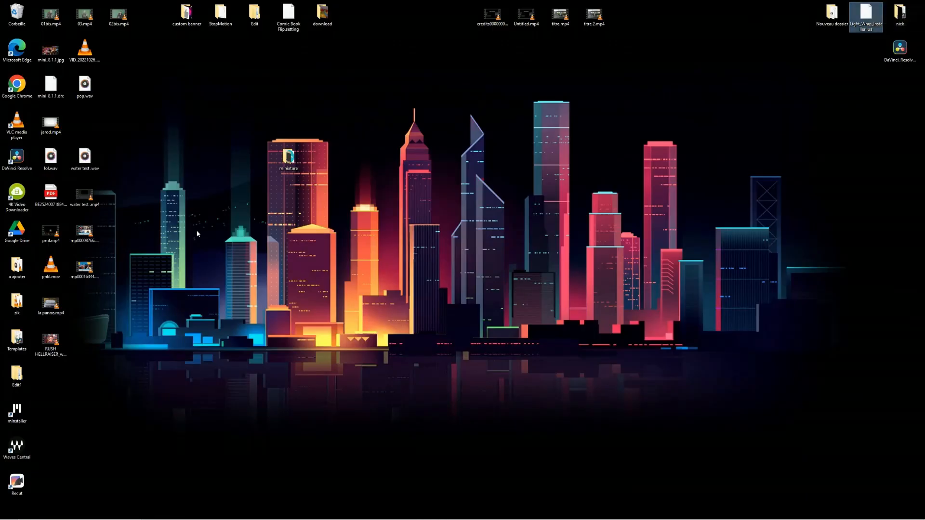
pyautogui.moveTo(50, 48); pyautogui.dragTo(391, 230)
pyautogui.moveTo(50, 86); pyautogui.dragTo(433, 236)
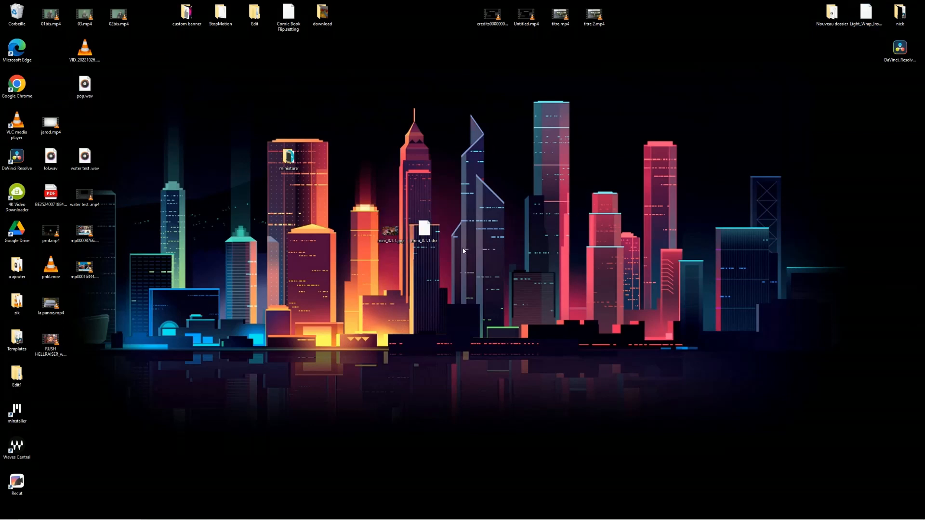
# Step: Delete the mini_8.1.1.drx file and open mini_8.1.1.jpg to view the exported thumbnail
pyautogui.press('Delete')
pyautogui.doubleClick(390, 231)
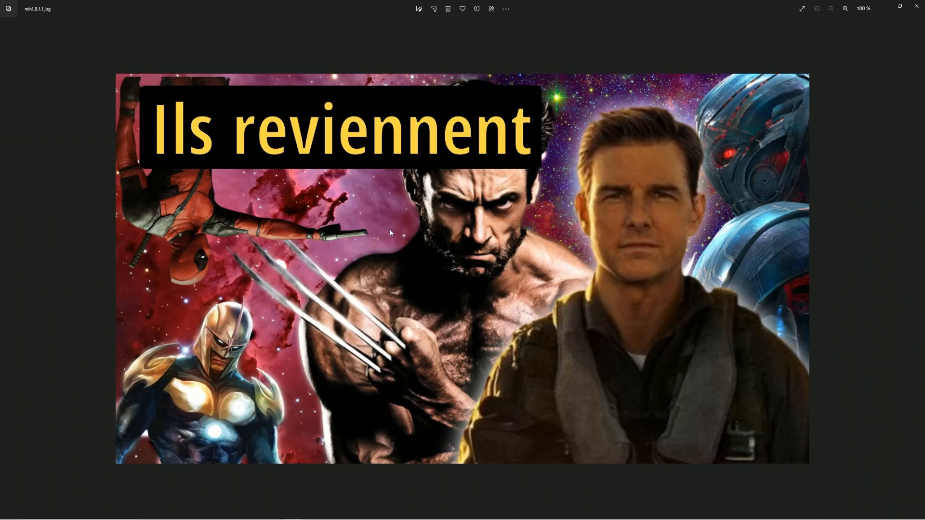